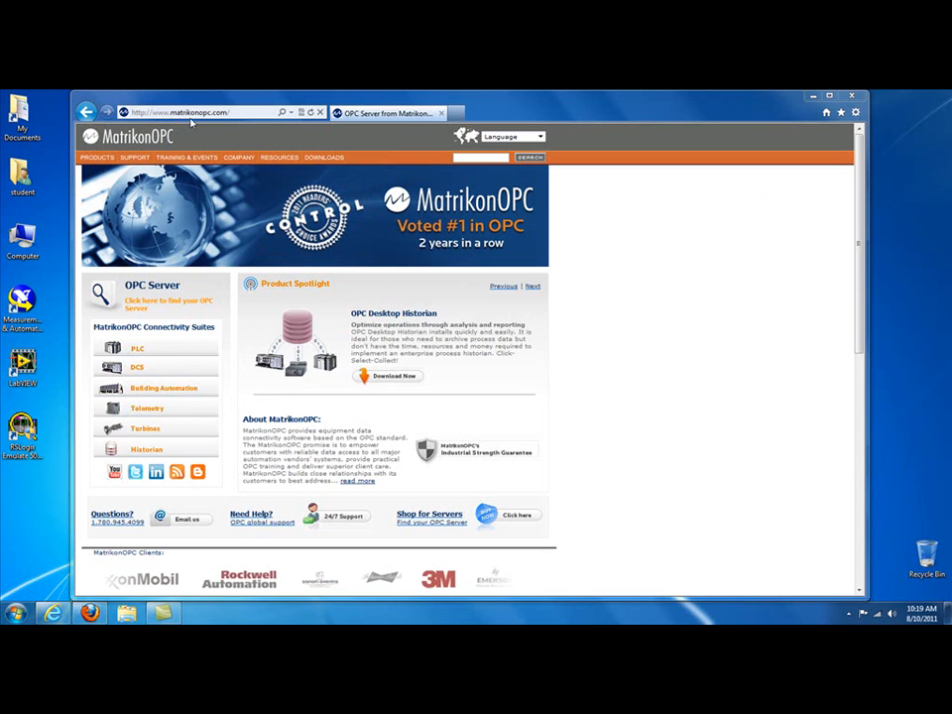
# Step: Open the OPC Server for DDE download page from the MatrikonOPC OPC server downloads list
pyautogui.moveTo(324, 157)
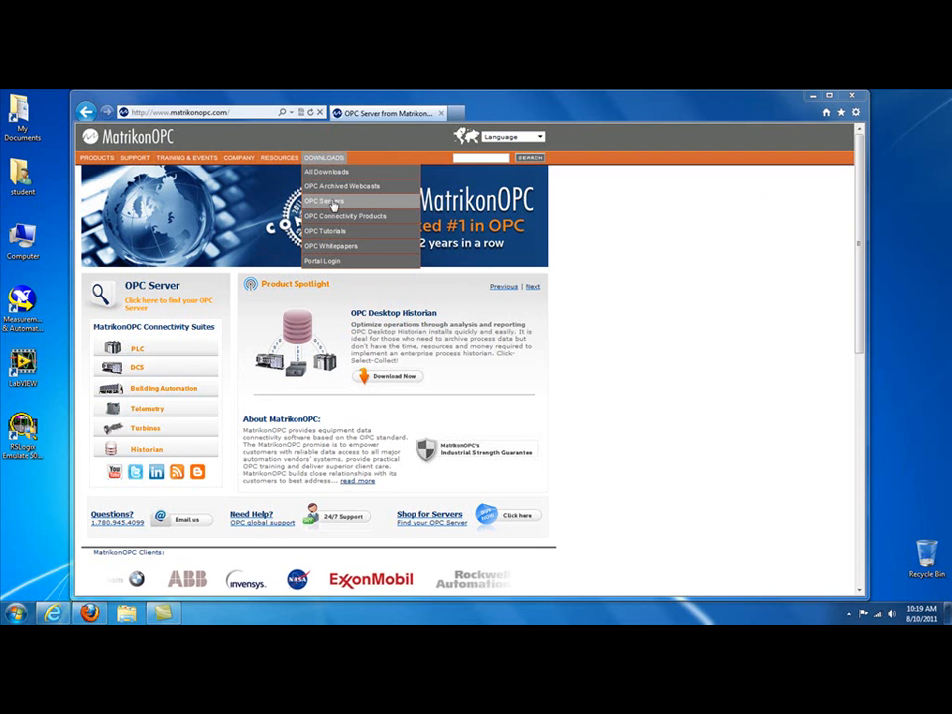
pyautogui.click(334, 203)
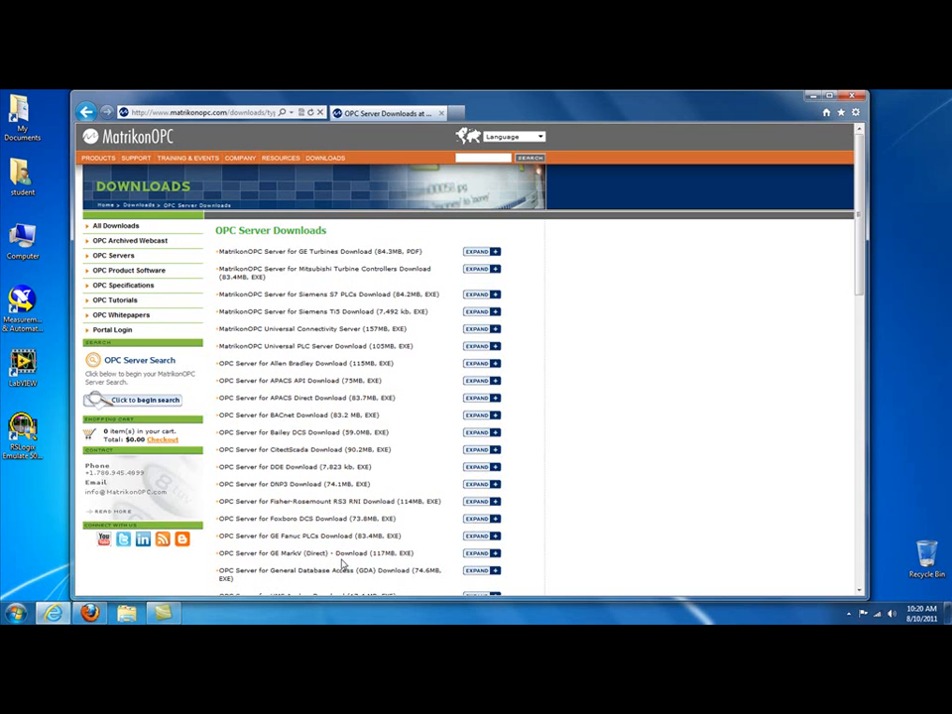
pyautogui.click(300, 472)
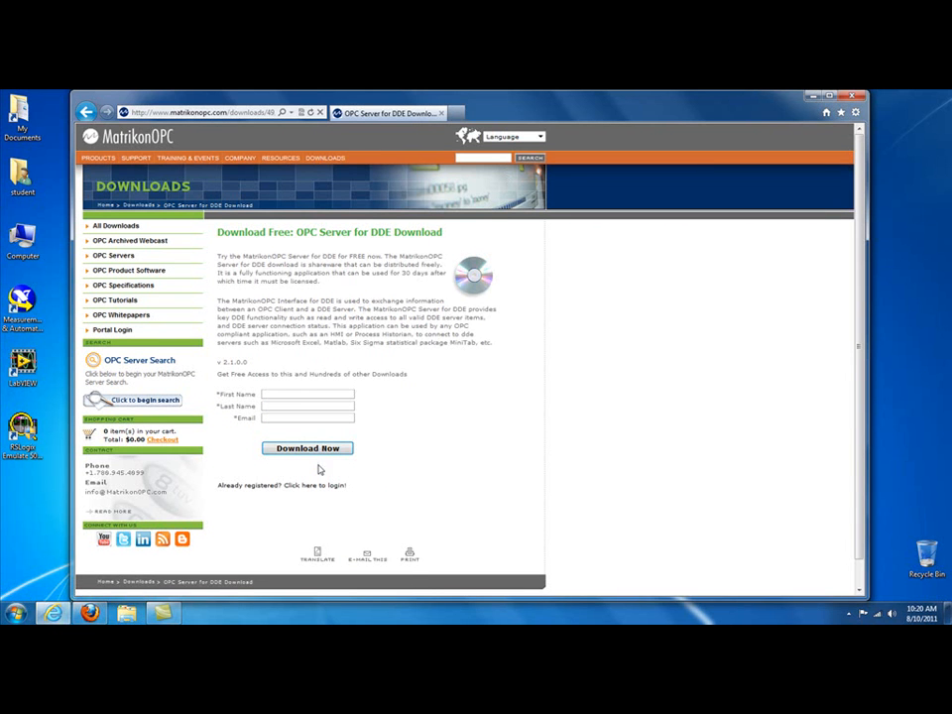
# Step: Log in to the MatrikonOPC portal as a registered user with the login e-mail and account password
pyautogui.click(253, 487)
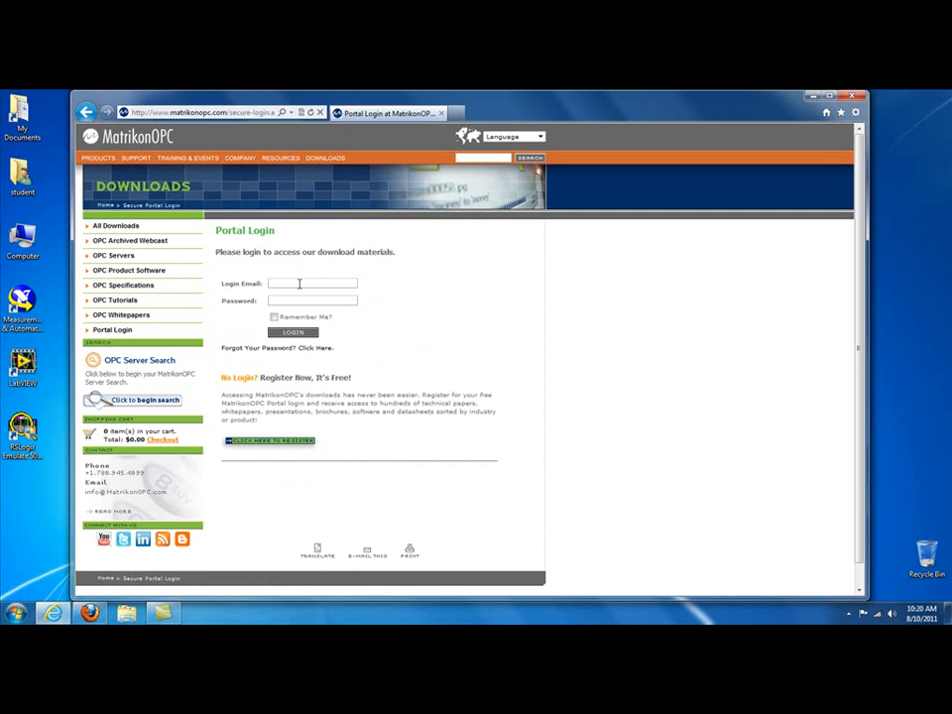
pyautogui.click(302, 286)
pyautogui.press('Return')
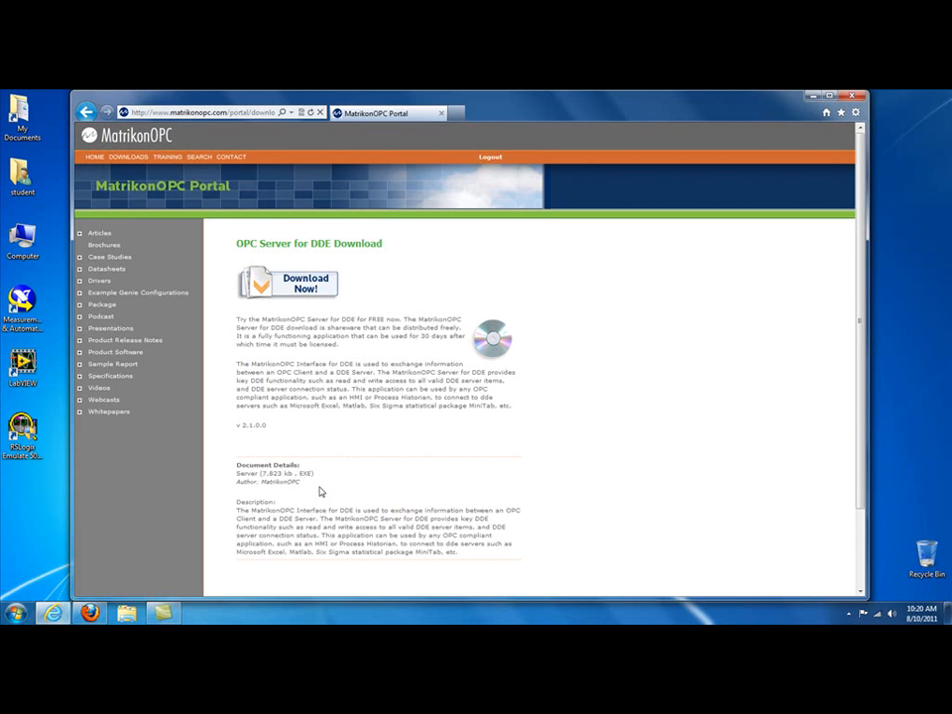
# Step: Download MatrikonOPC_Server_DDE.exe and open the Downloads folder that contains it
pyautogui.click(296, 282)
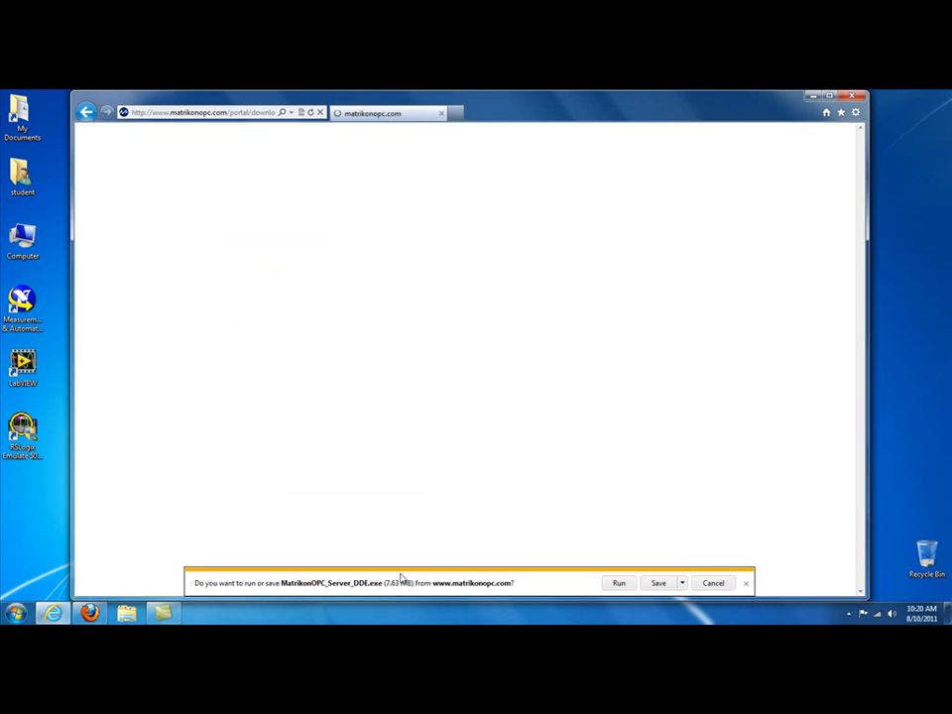
pyautogui.click(619, 585)
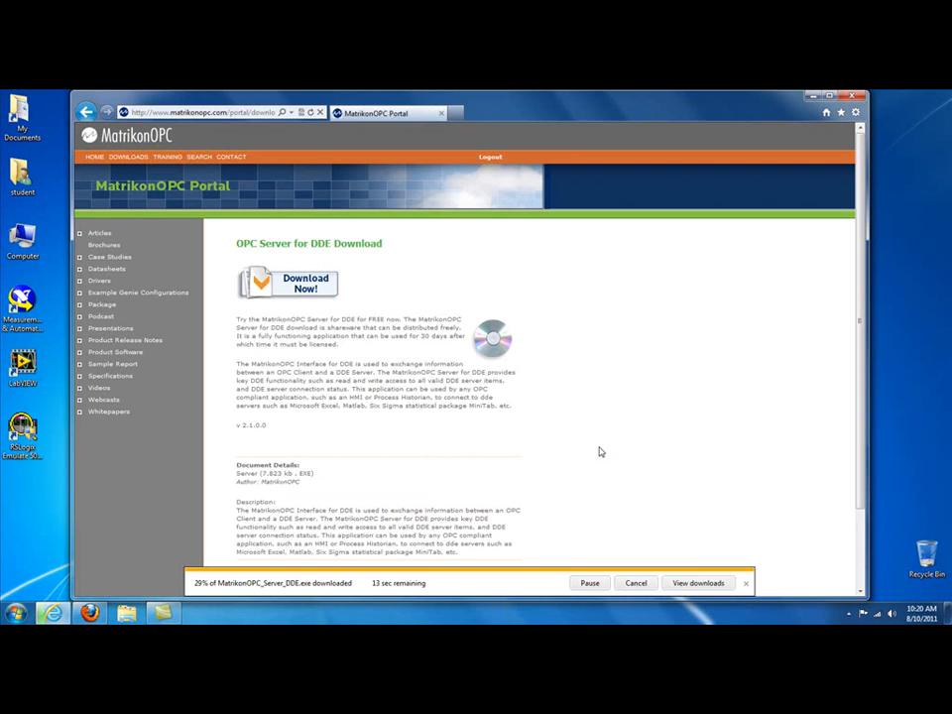
pyautogui.click(684, 585)
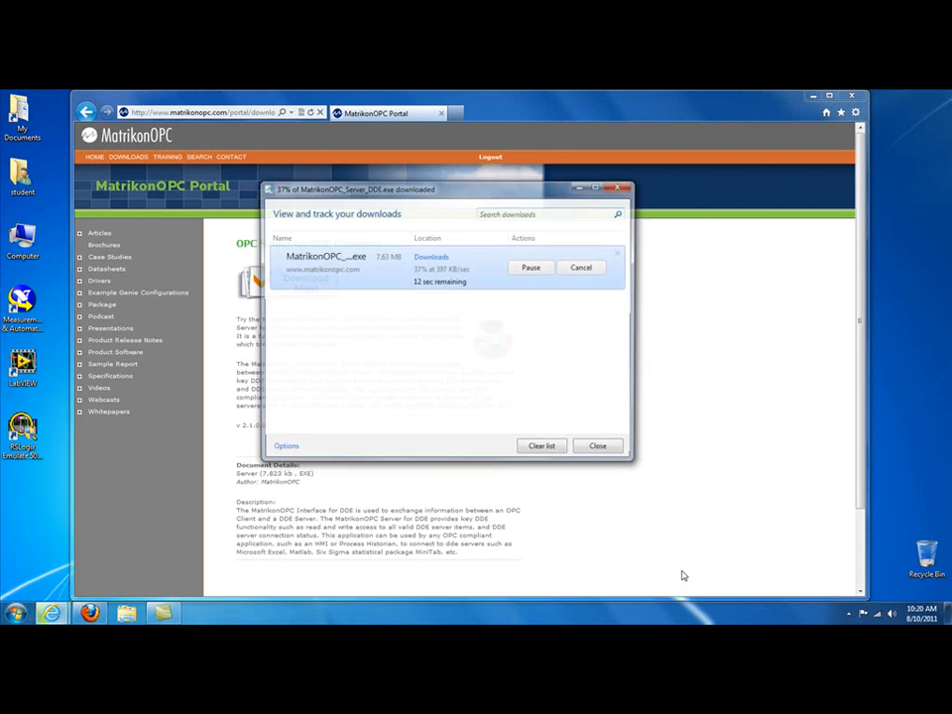
pyautogui.moveTo(455, 193); pyautogui.dragTo(566, 249)
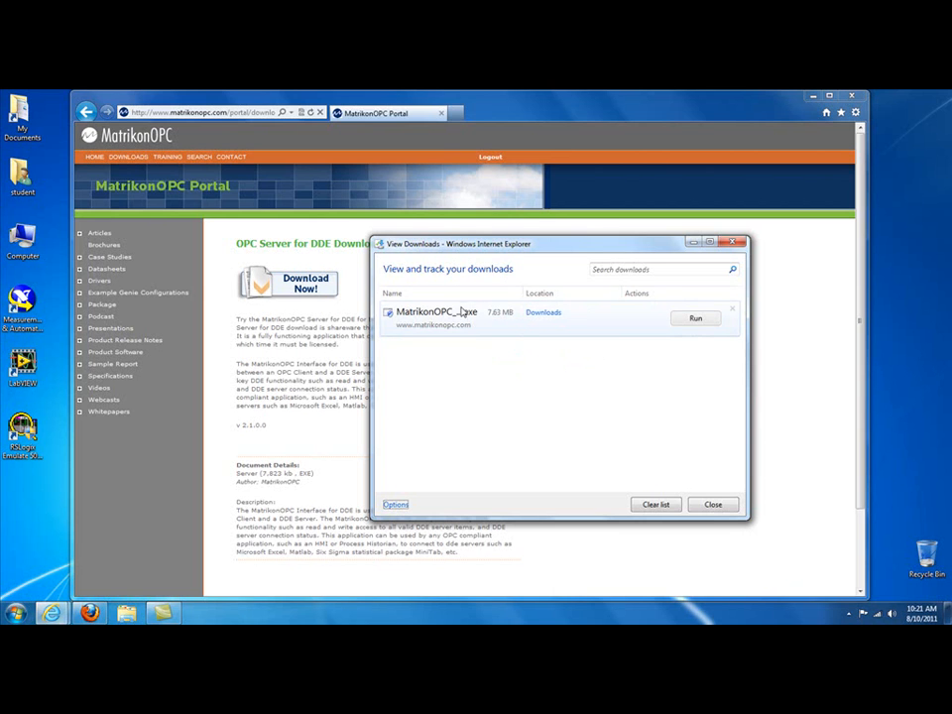
pyautogui.click(543, 315)
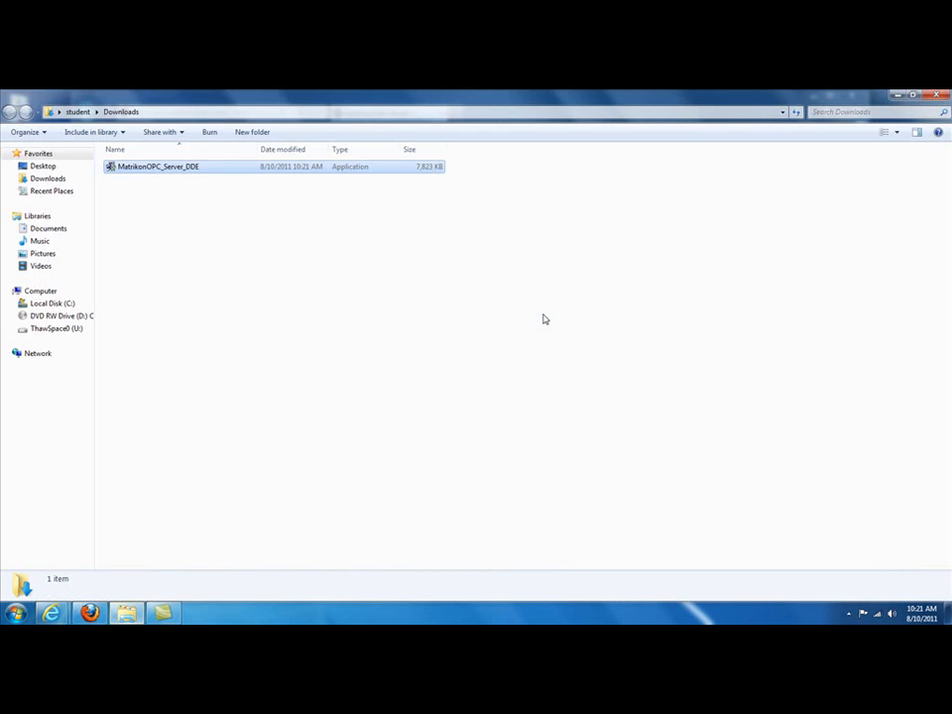
# Step: Run the MatrikonOPC_Server_DDE installer as administrator and proceed to its destination settings
pyautogui.rightClick(149, 170)
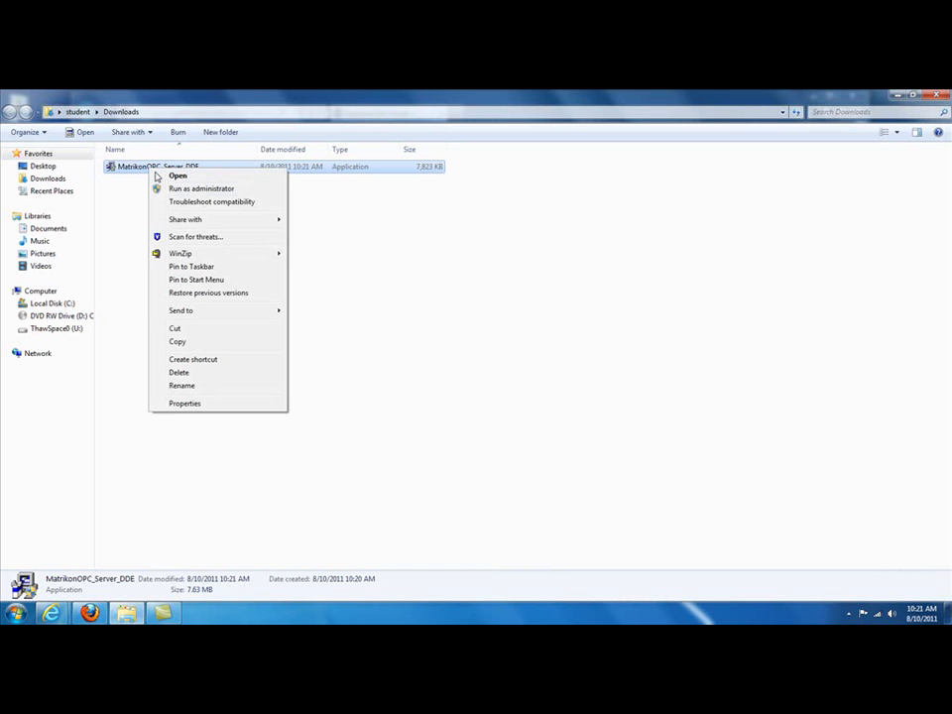
pyautogui.click(215, 189)
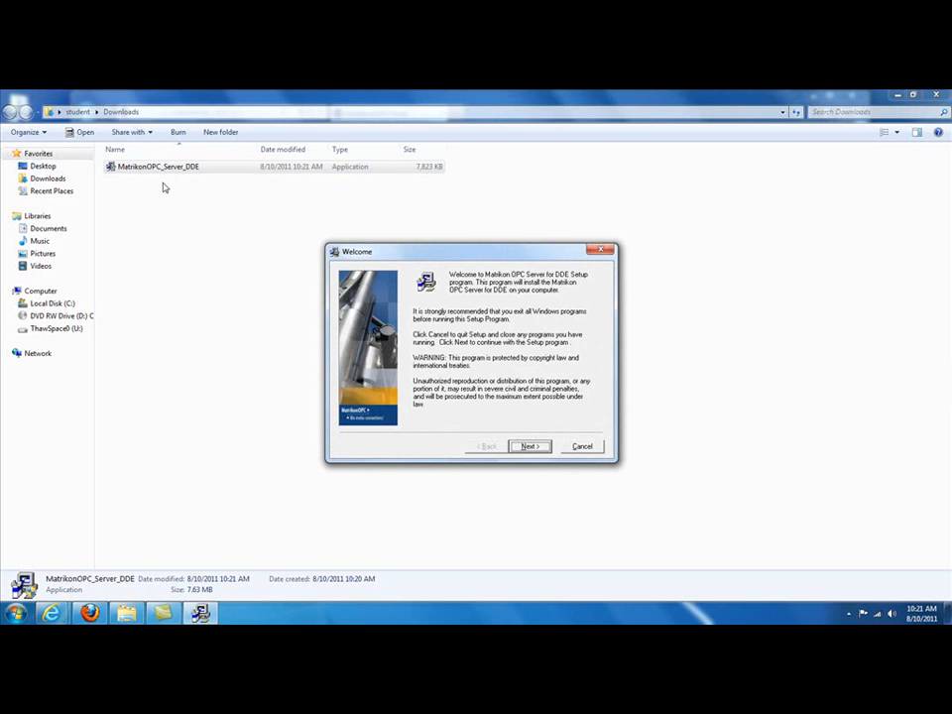
pyautogui.click(527, 446)
pyautogui.click(526, 447)
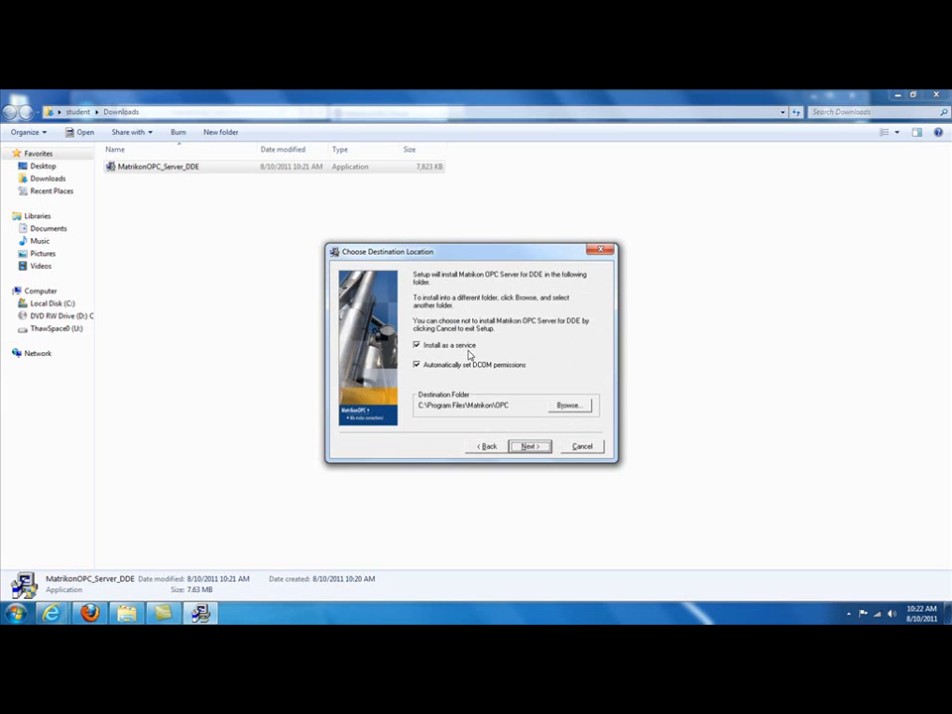
# Step: Turn off installation as a service, keep automatic DCOM permissions and the default destination folder, and proceed to the registration information
pyautogui.click(416, 346)
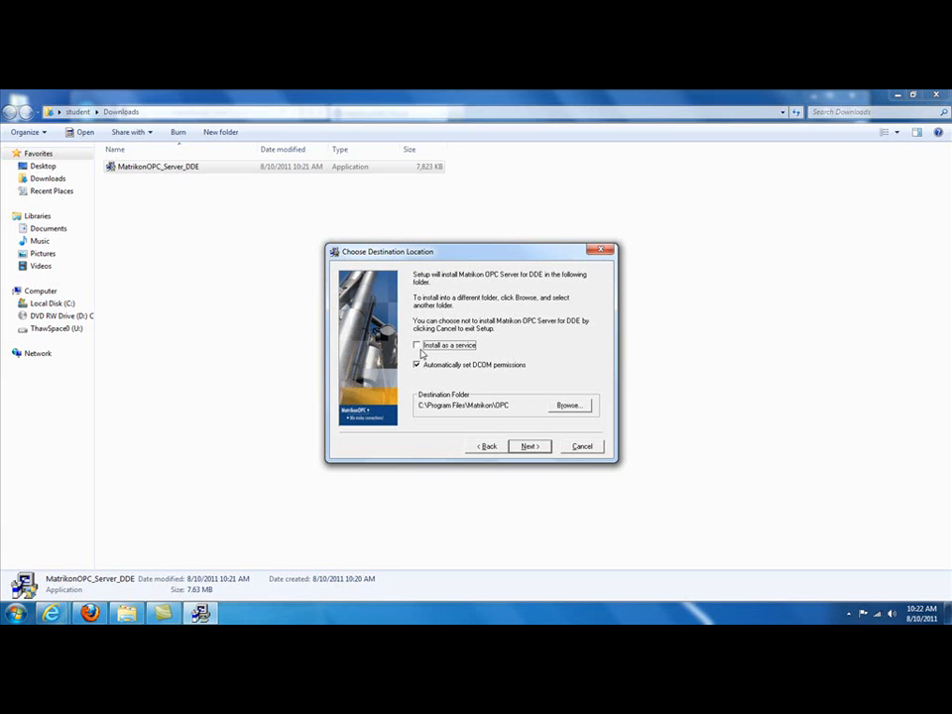
pyautogui.click(531, 447)
pyautogui.click(530, 447)
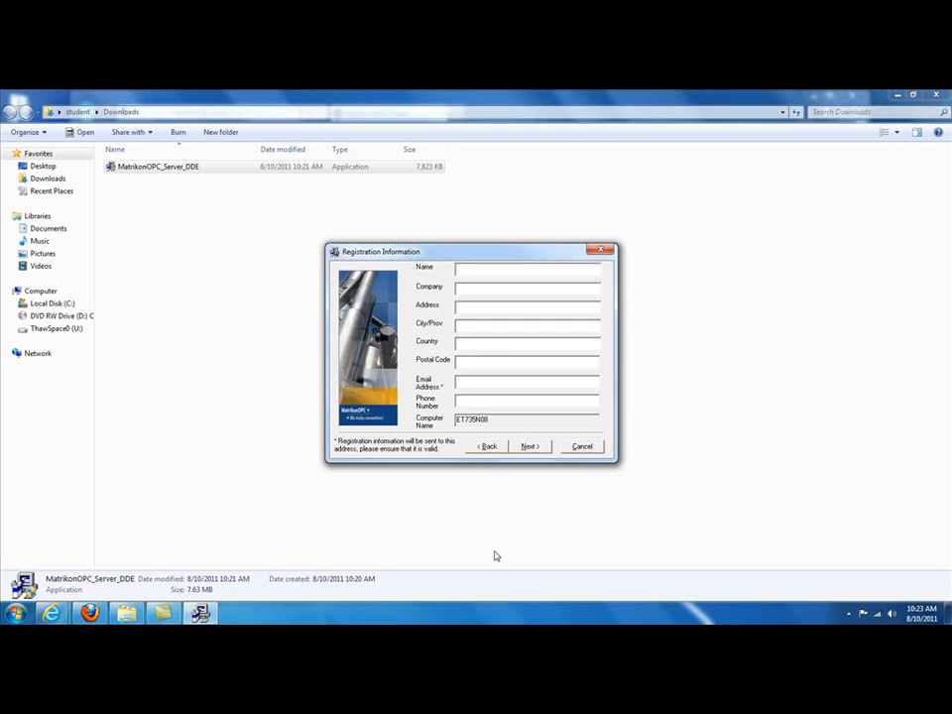
# Step: Leave the registration details blank, choose to evaluate the software, keep the program ID Matrikon.OPC.DDE, and start the installation
pyautogui.click(528, 448)
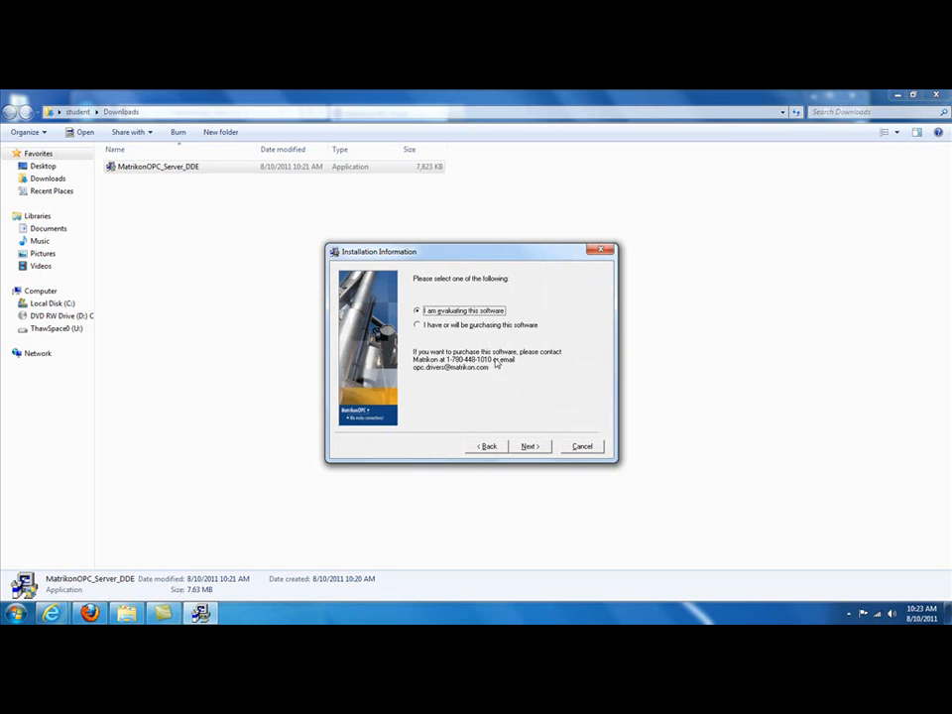
pyautogui.click(532, 449)
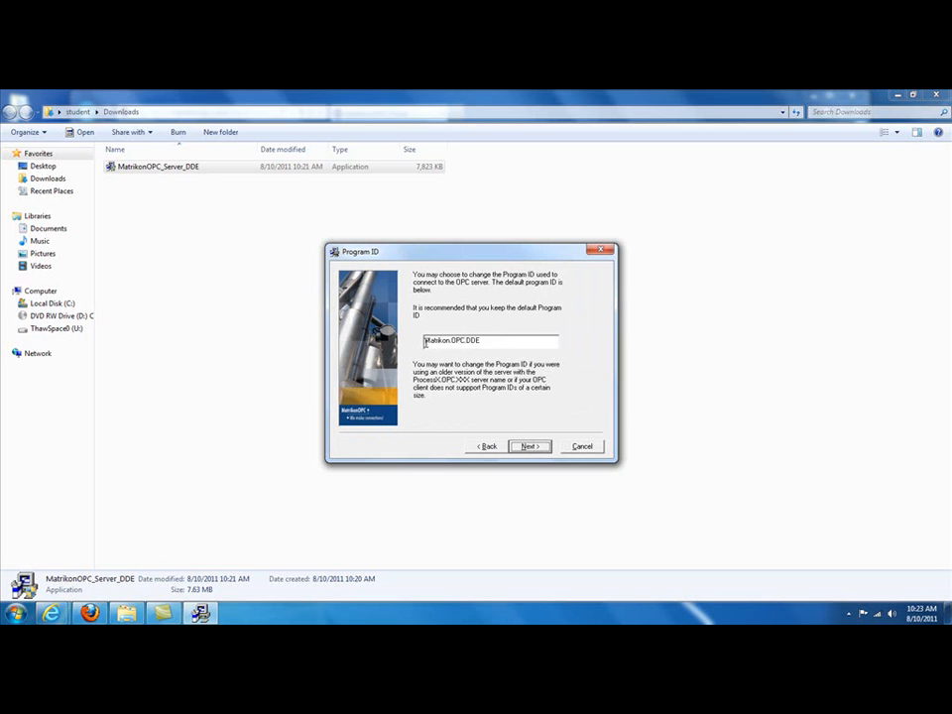
pyautogui.click(530, 447)
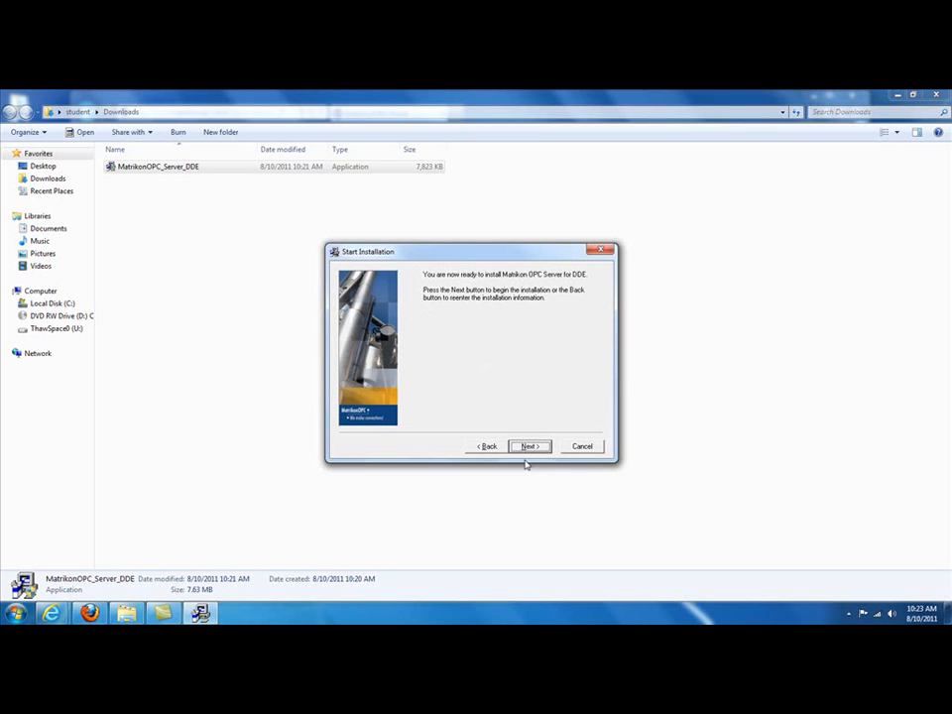
pyautogui.click(530, 448)
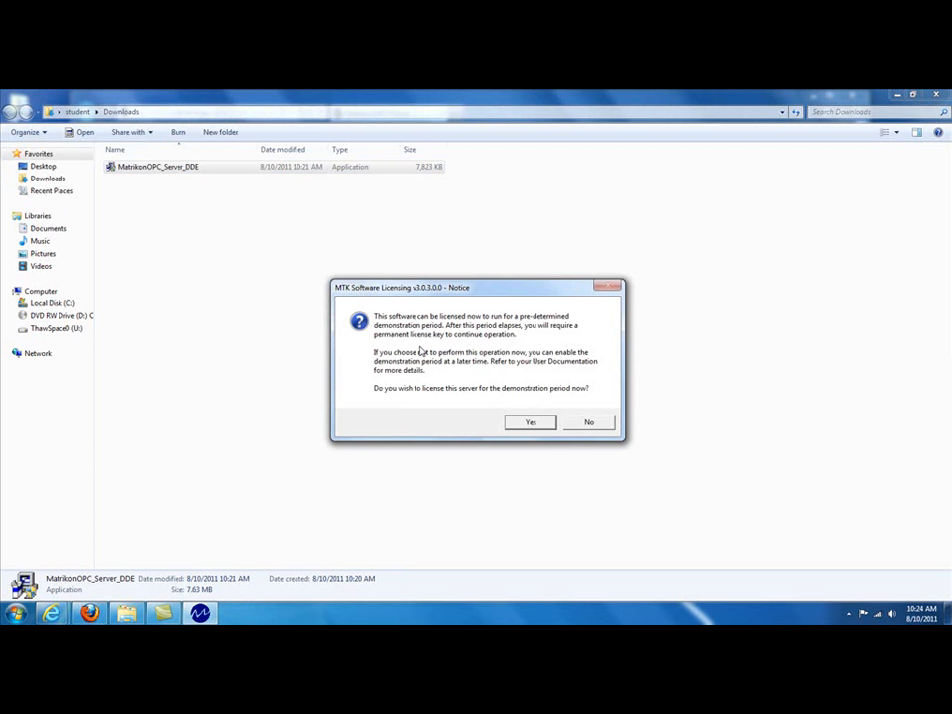
# Step: License the server for the demonstration period and finish the installation
pyautogui.click(530, 426)
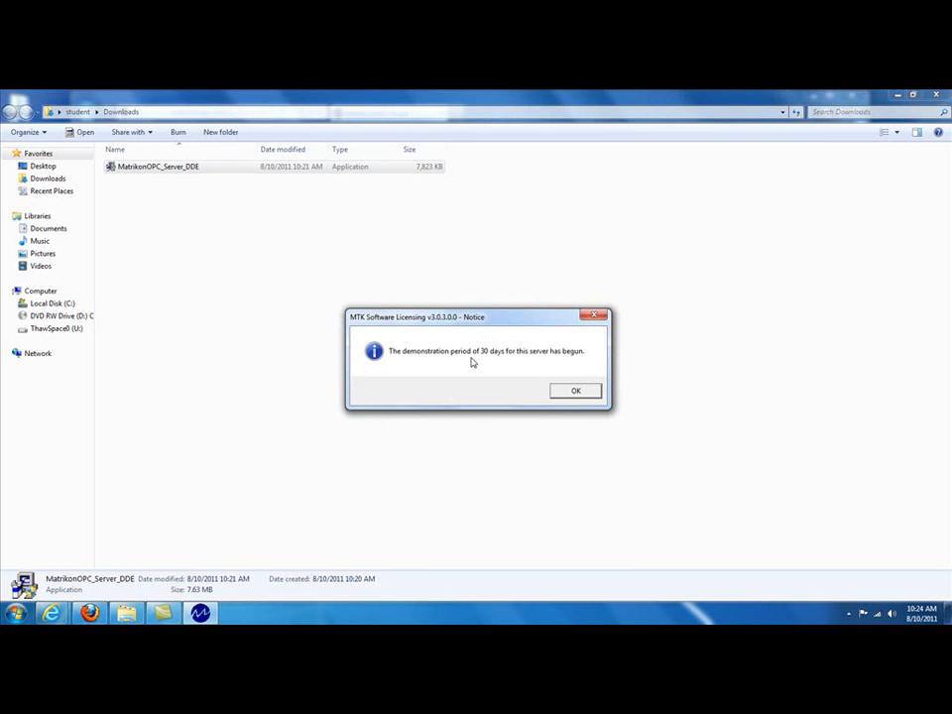
pyautogui.click(574, 390)
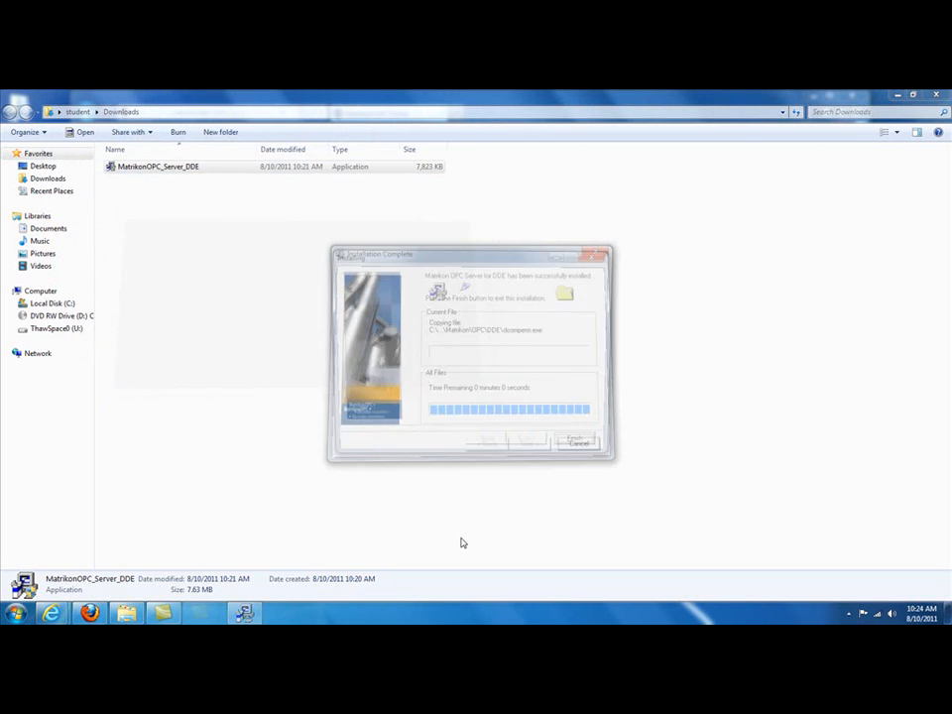
pyautogui.click(592, 447)
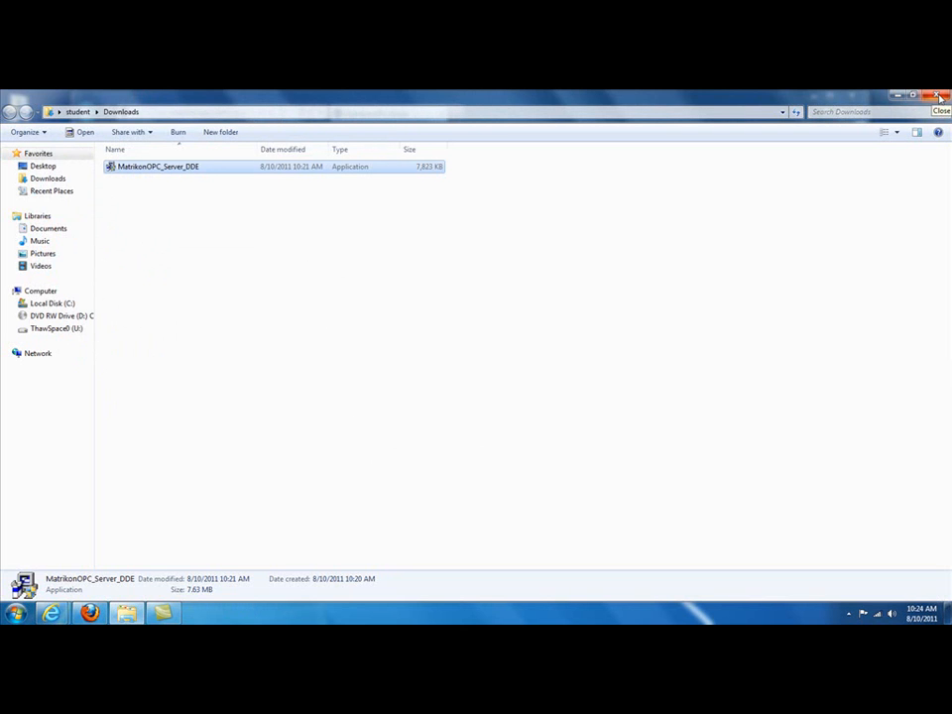
# Step: Close the Downloads folder, the browser's download list and the MatrikonOPC Portal window
pyautogui.click(939, 97)
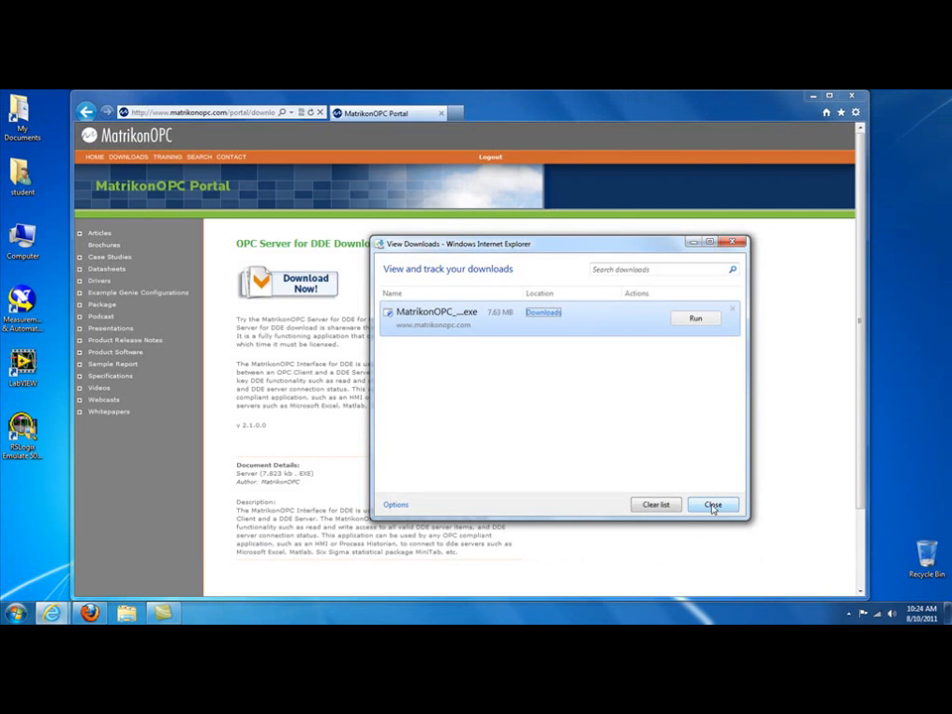
pyautogui.click(727, 509)
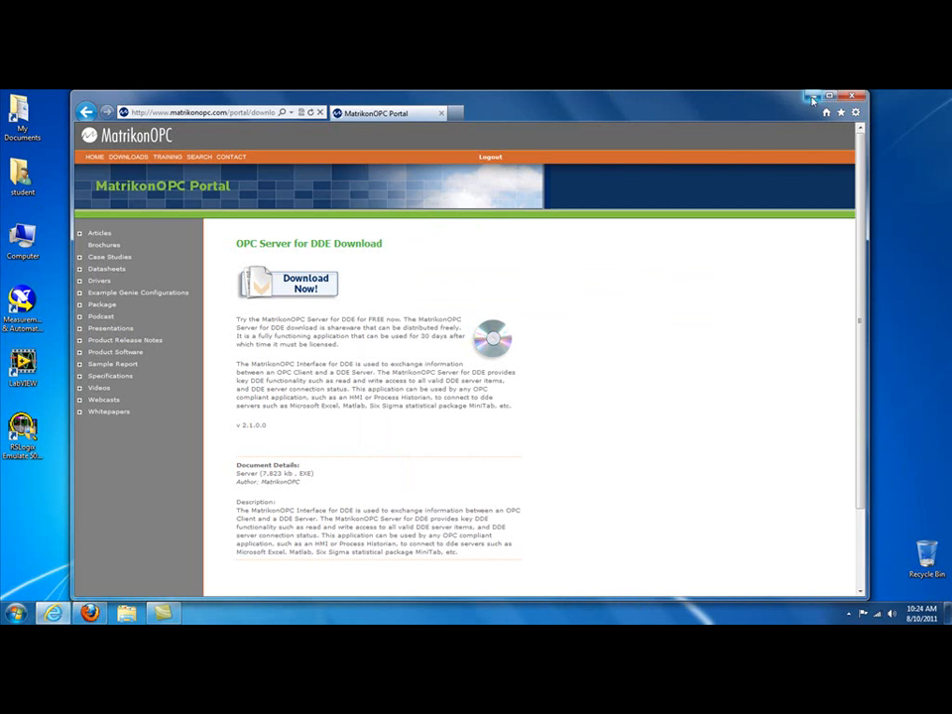
pyautogui.click(855, 97)
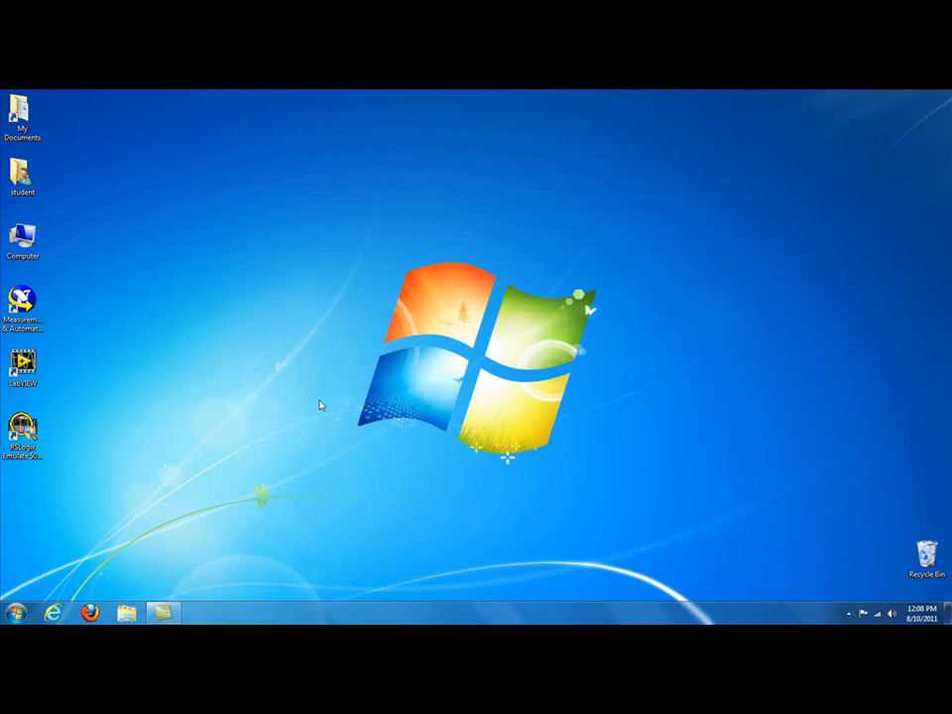
# Step: Start Microsoft Excel 2010 with a blank workbook and dismiss the Office Activation Wizard
pyautogui.click(15, 610)
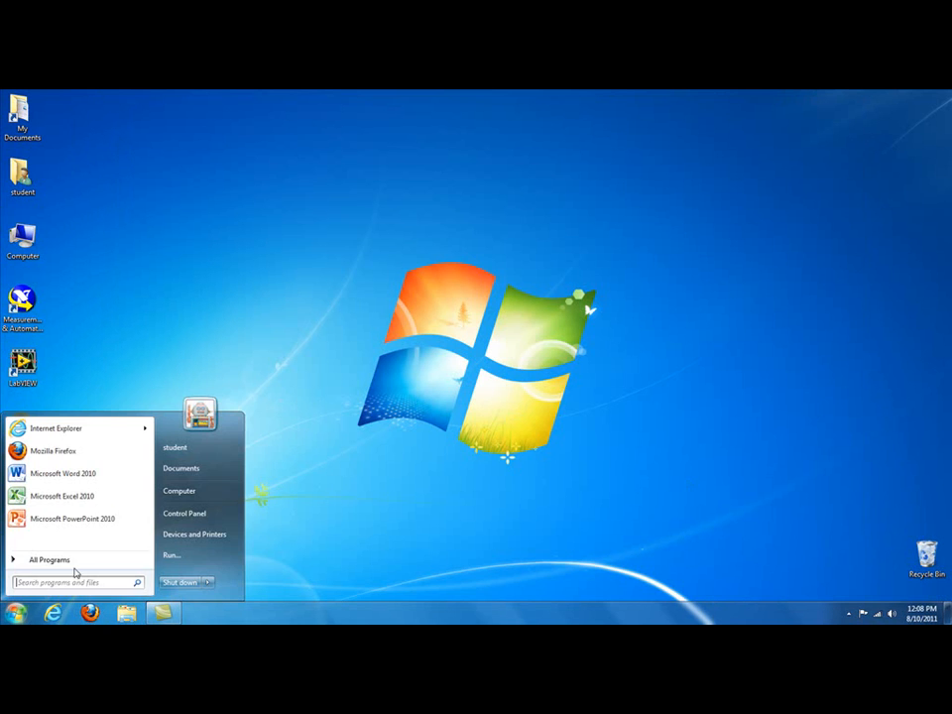
pyautogui.click(76, 499)
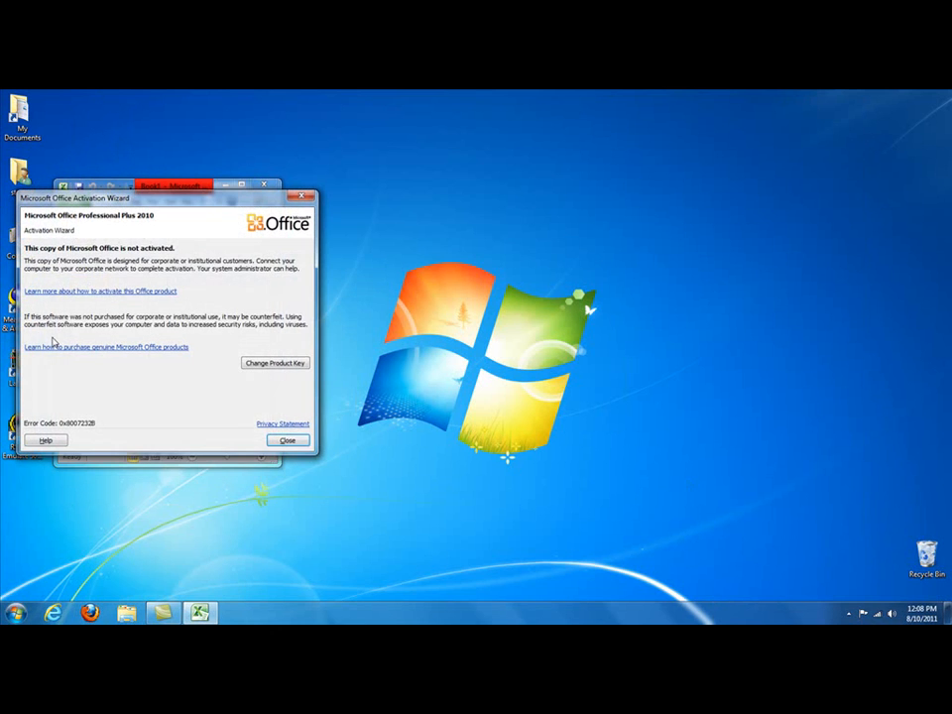
pyautogui.click(287, 441)
# Step: Enter the labels A1, B1, C1 and AVG in cells A1 to A4
pyautogui.write('A')
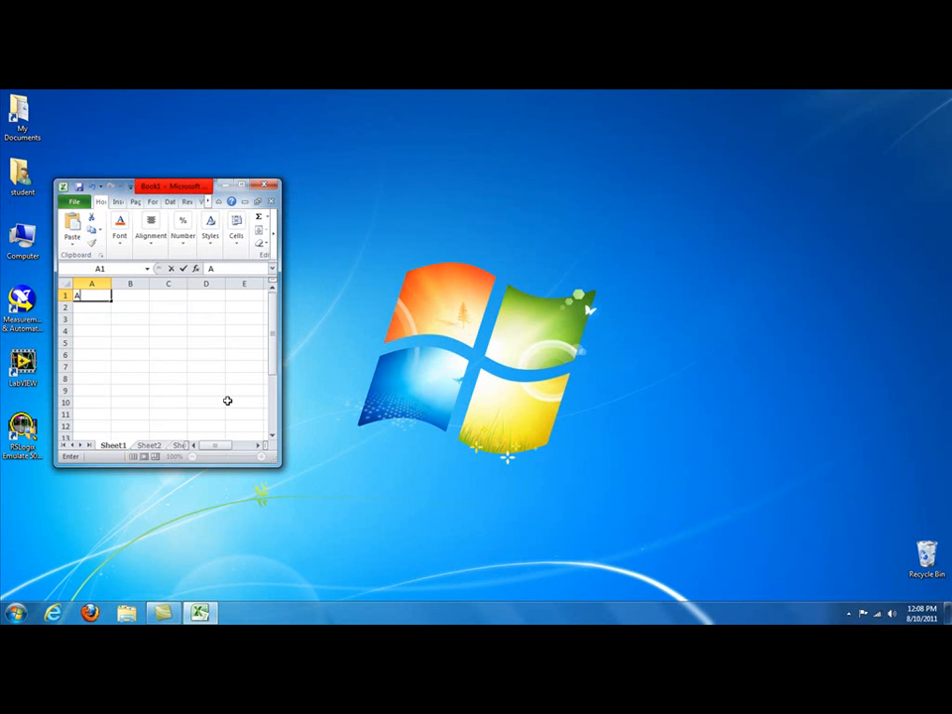
pyautogui.write('1')
pyautogui.press('Return')
pyautogui.write('B1')
pyautogui.press('Return')
pyautogui.write('C1')
pyautogui.press('Return')
pyautogui.write('AVG')
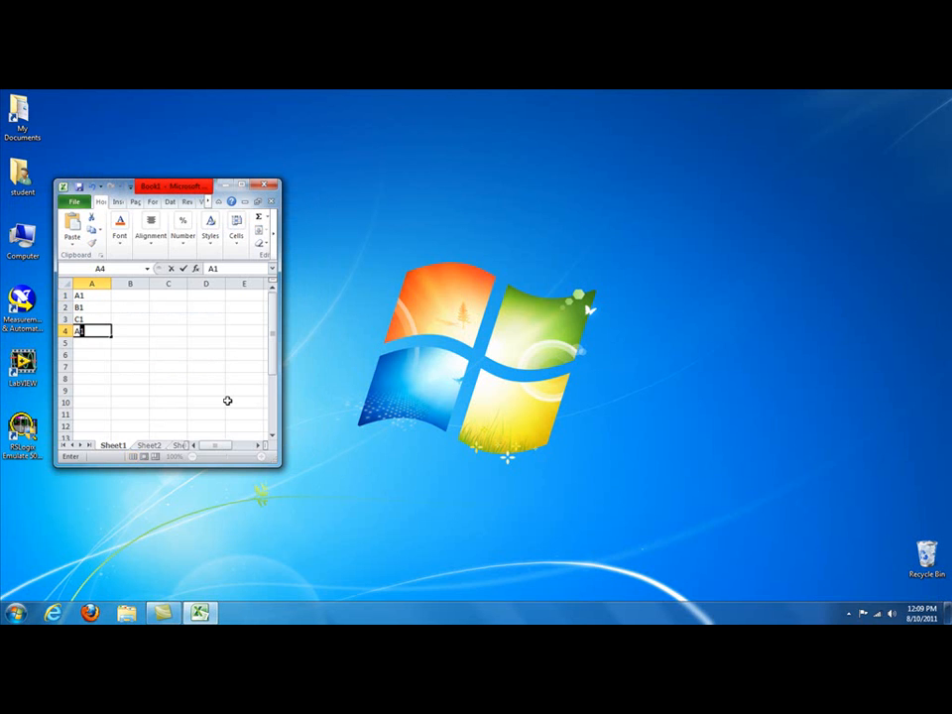
pyautogui.press('Return')
# Step: Enter the values 33, 24 and 53 in cells B1 to B3
pyautogui.press('Up')
pyautogui.press('Up')
pyautogui.press('Up')
pyautogui.press('Up')
pyautogui.press('Right')
pyautogui.write('3')
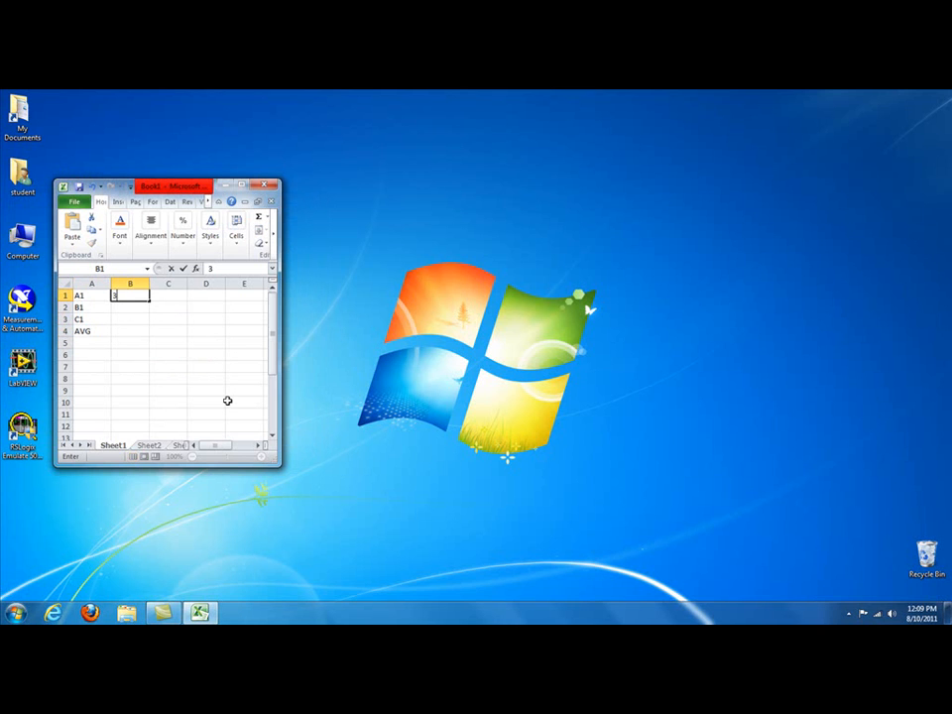
pyautogui.write('3')
pyautogui.press('Return')
pyautogui.write('24')
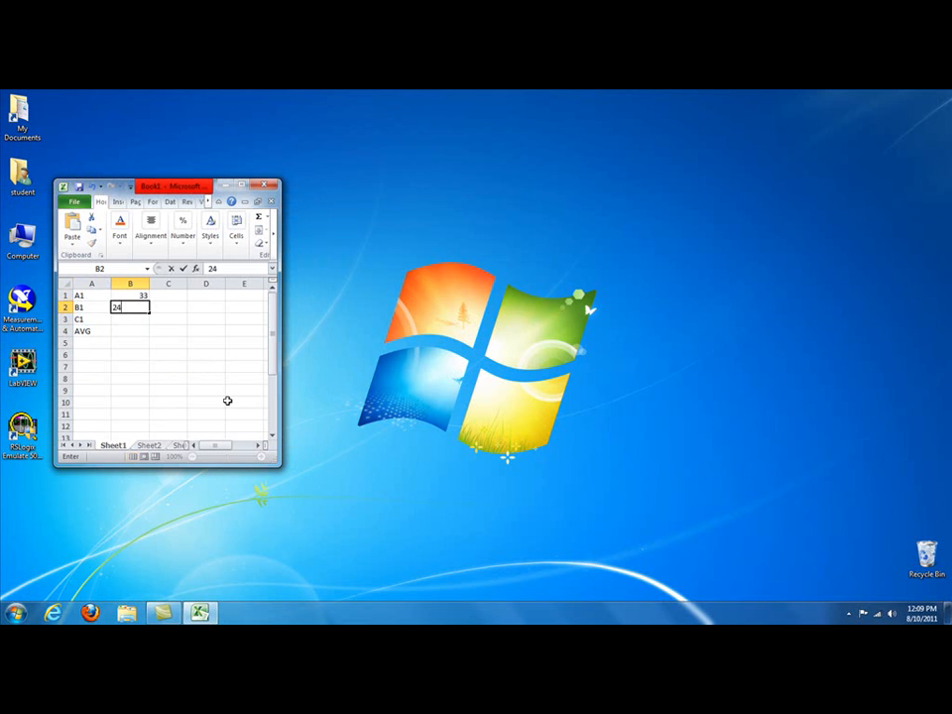
pyautogui.press('Return')
pyautogui.write('53')
pyautogui.press('Return')
# Step: Enter a formula in cell B4 that averages the values in B1:B3
pyautogui.write('=average')
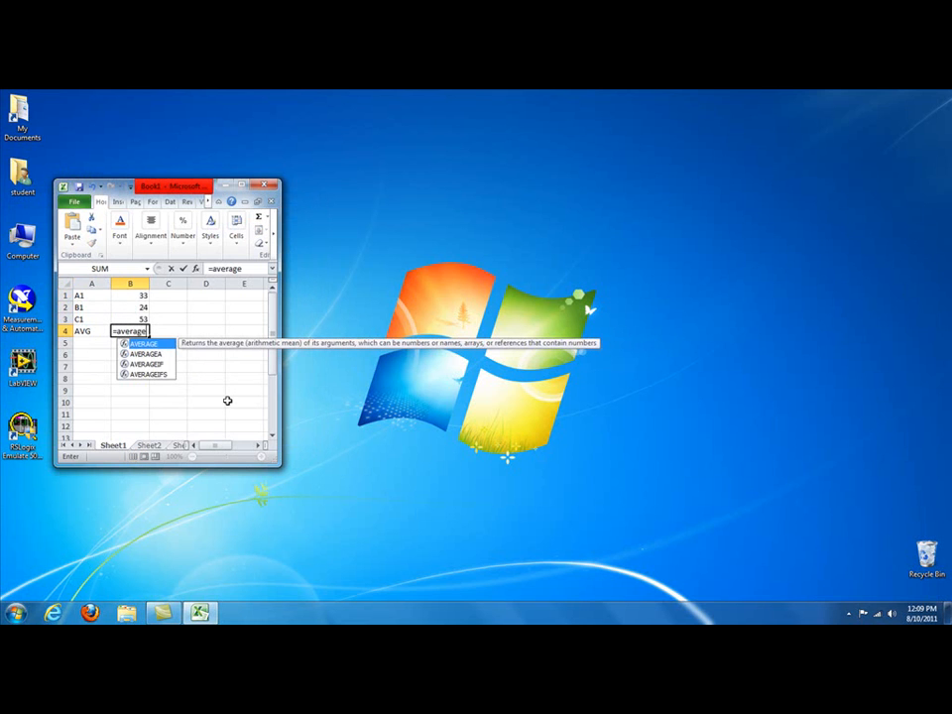
pyautogui.write('(')
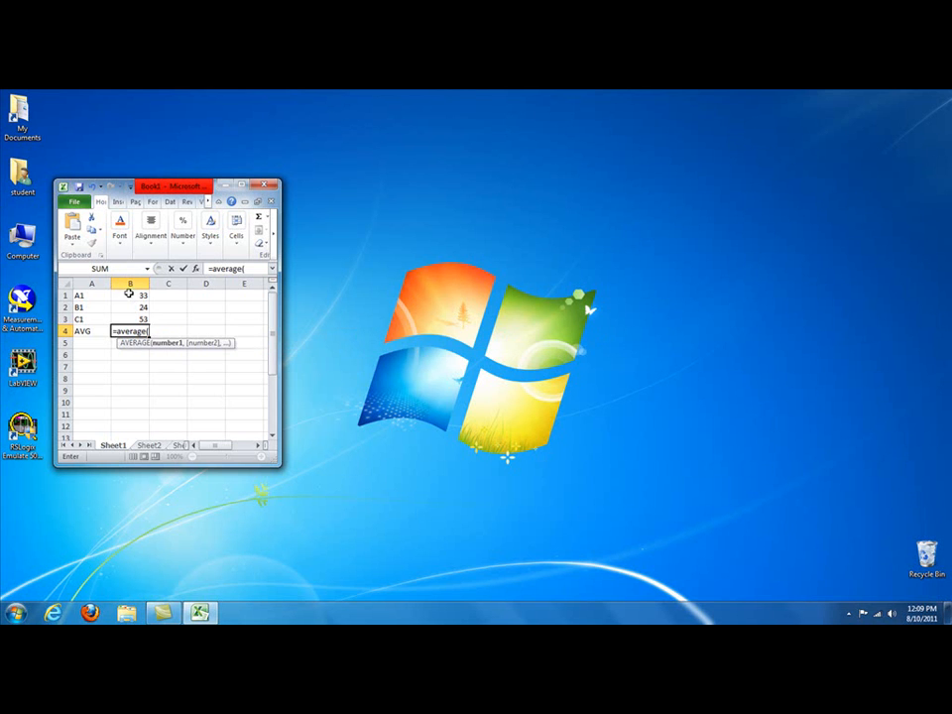
pyautogui.moveTo(130, 296); pyautogui.dragTo(131, 315)
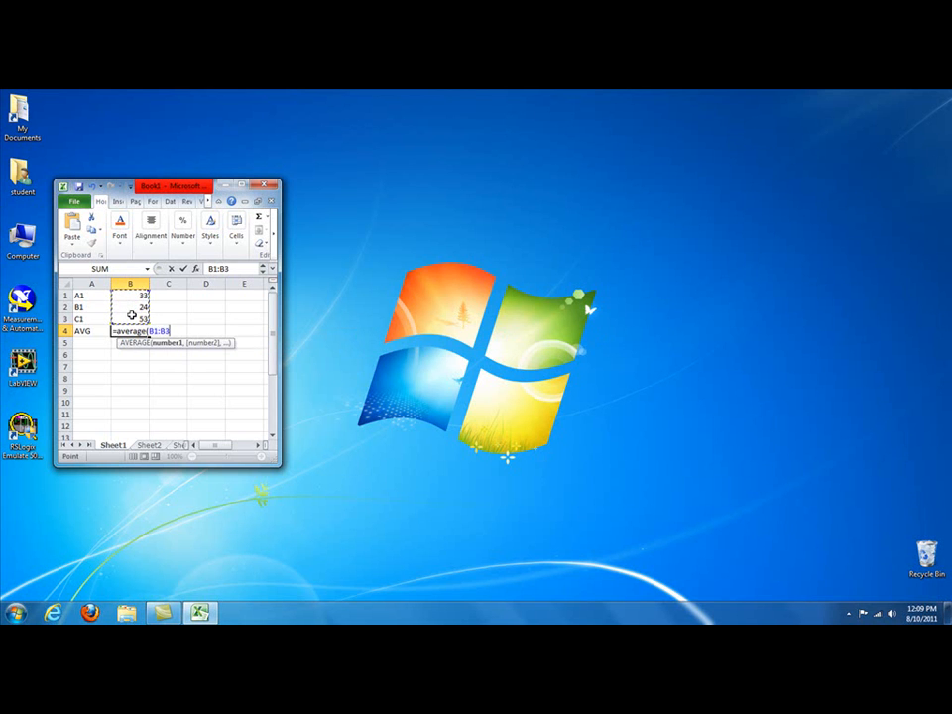
pyautogui.write(')')
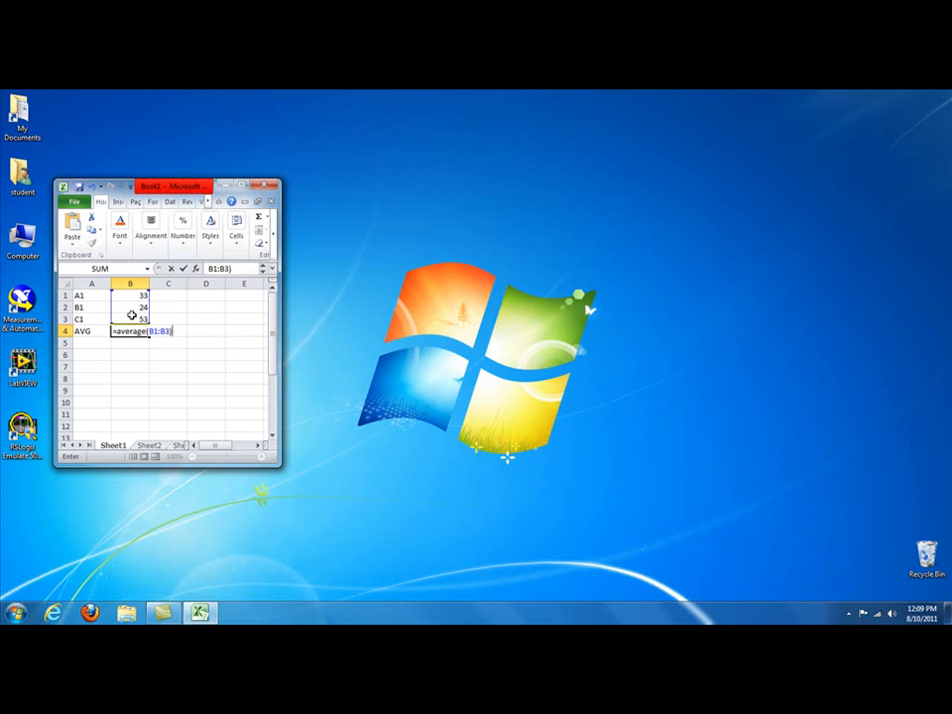
pyautogui.press('Return')
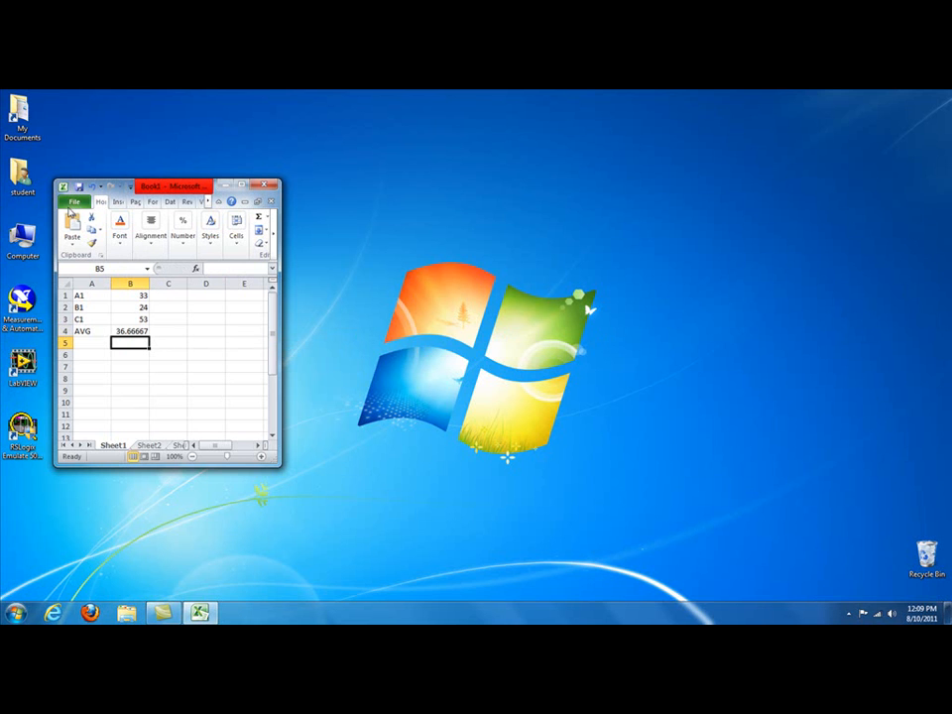
# Step: Save the workbook as Book1 in Excel Workbook format in the Documents library
pyautogui.click(71, 203)
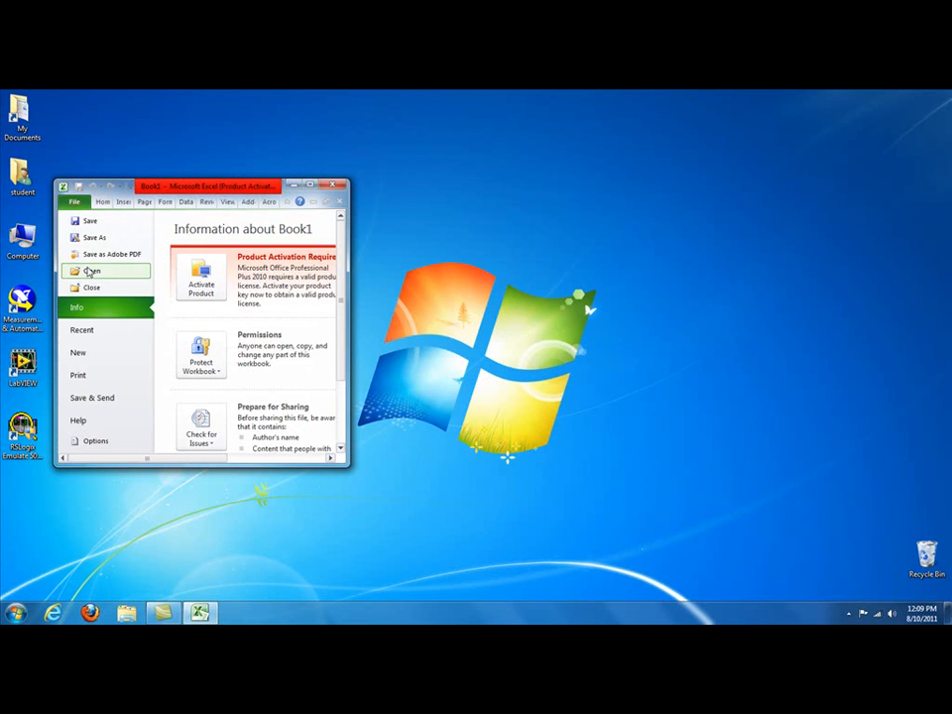
pyautogui.click(93, 237)
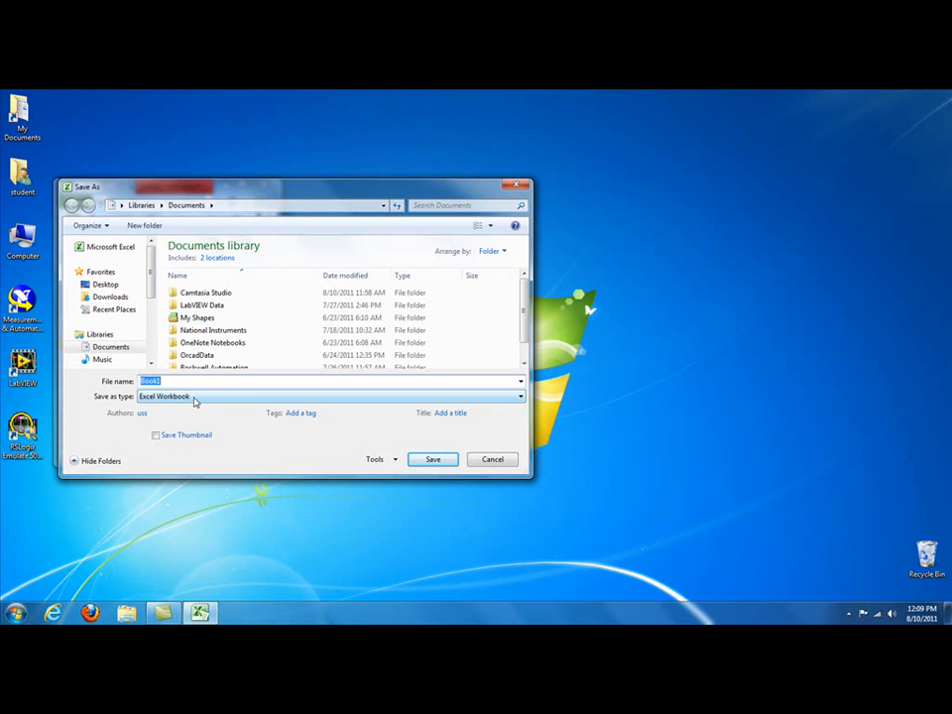
pyautogui.click(431, 460)
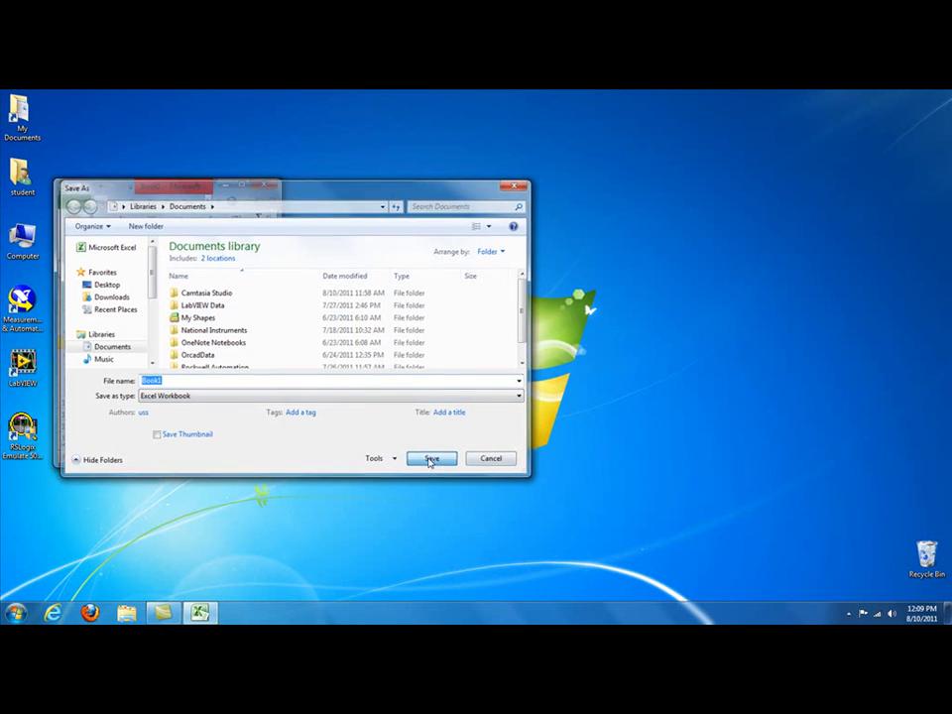
# Step: Check the run-as-administrator privilege in the compatibility properties of the Matrikon OPC Server for DDE shortcut and accept the settings
pyautogui.click(14, 613)
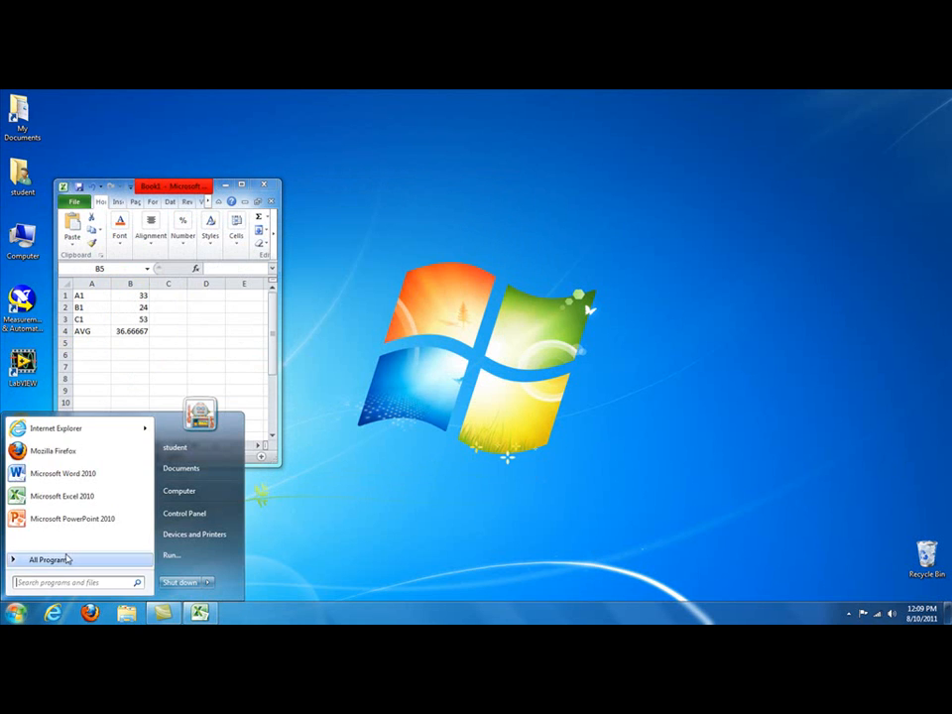
pyautogui.click(50, 560)
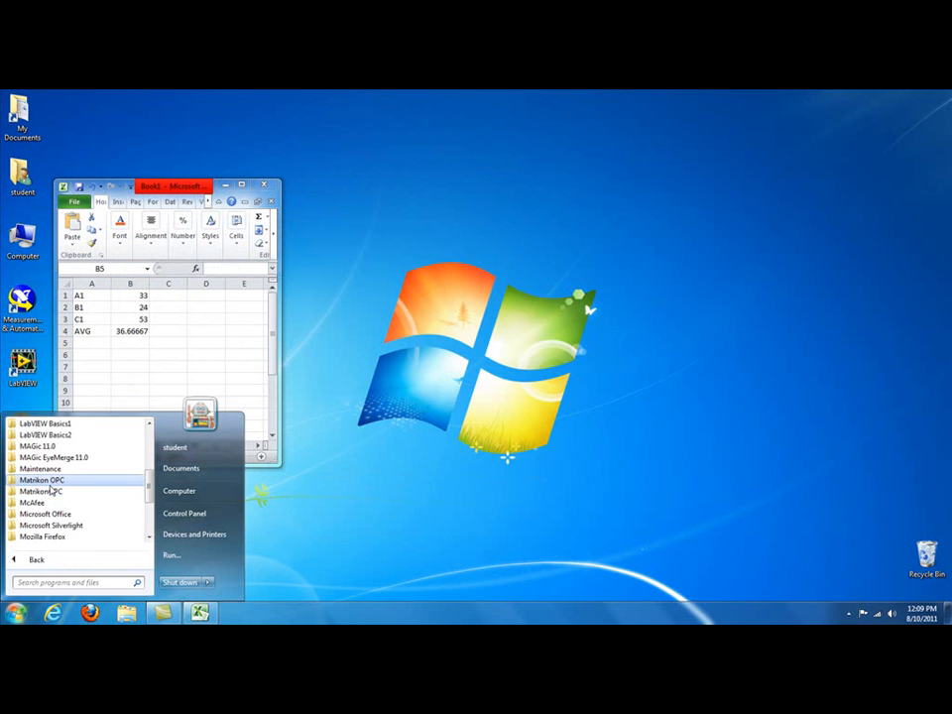
pyautogui.click(52, 481)
pyautogui.click(42, 490)
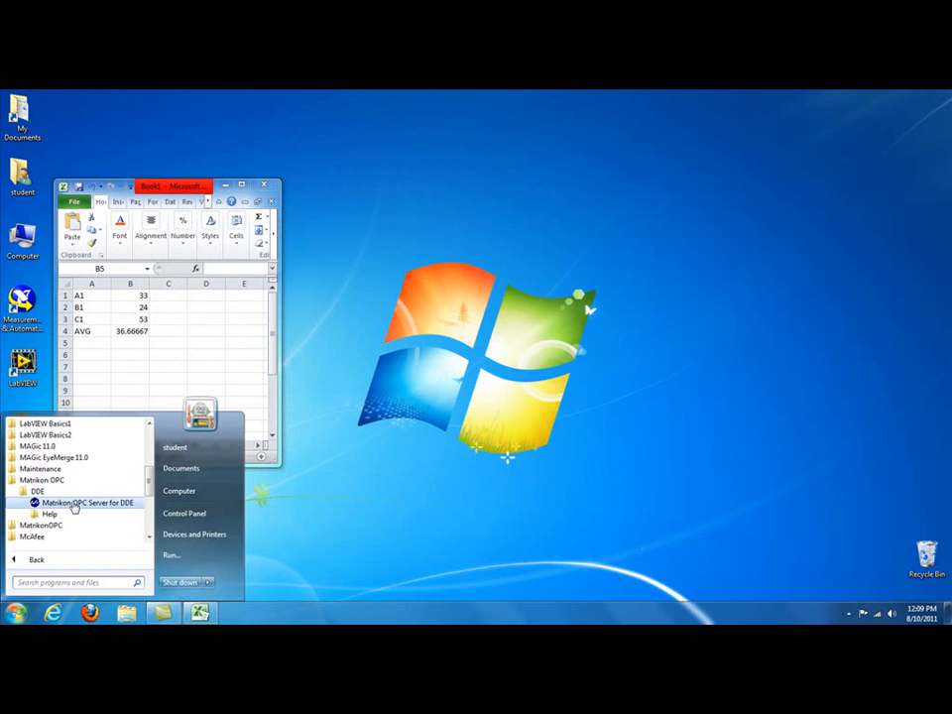
pyautogui.rightClick(74, 507)
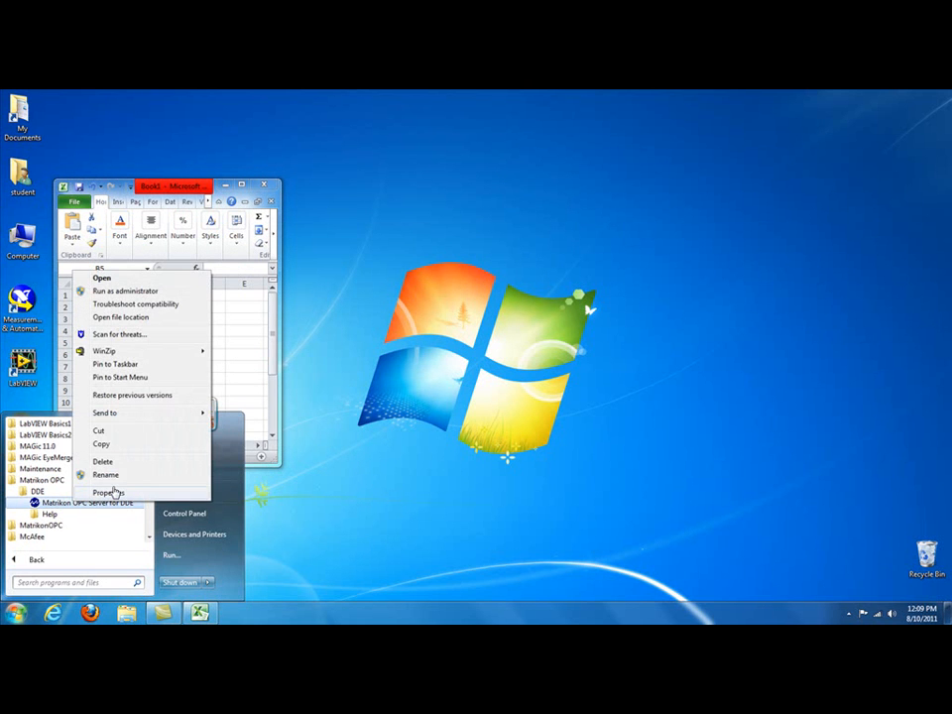
pyautogui.click(109, 493)
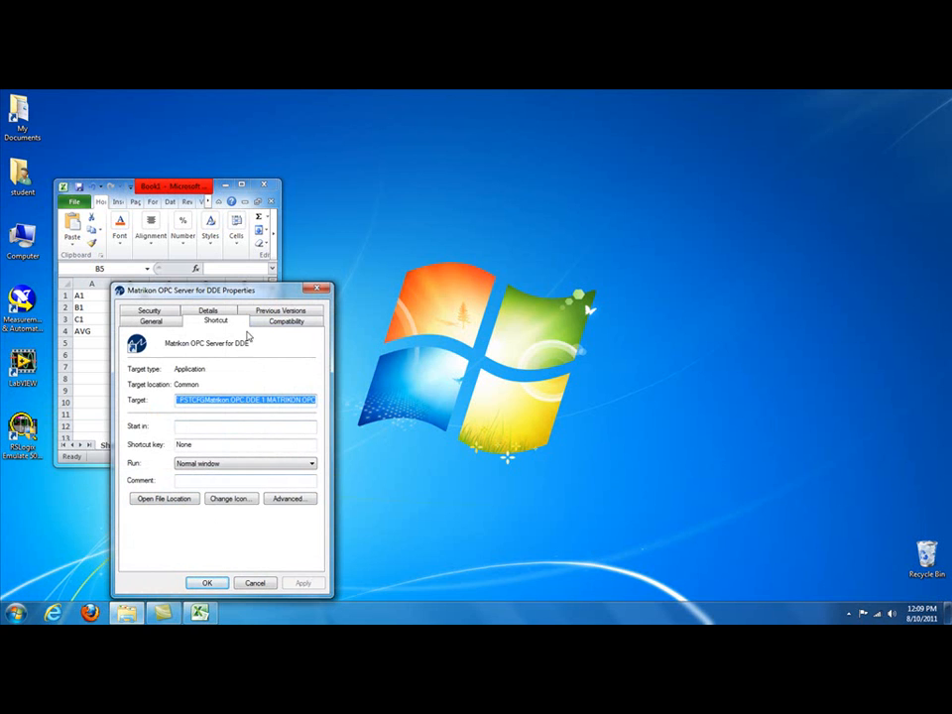
pyautogui.click(286, 322)
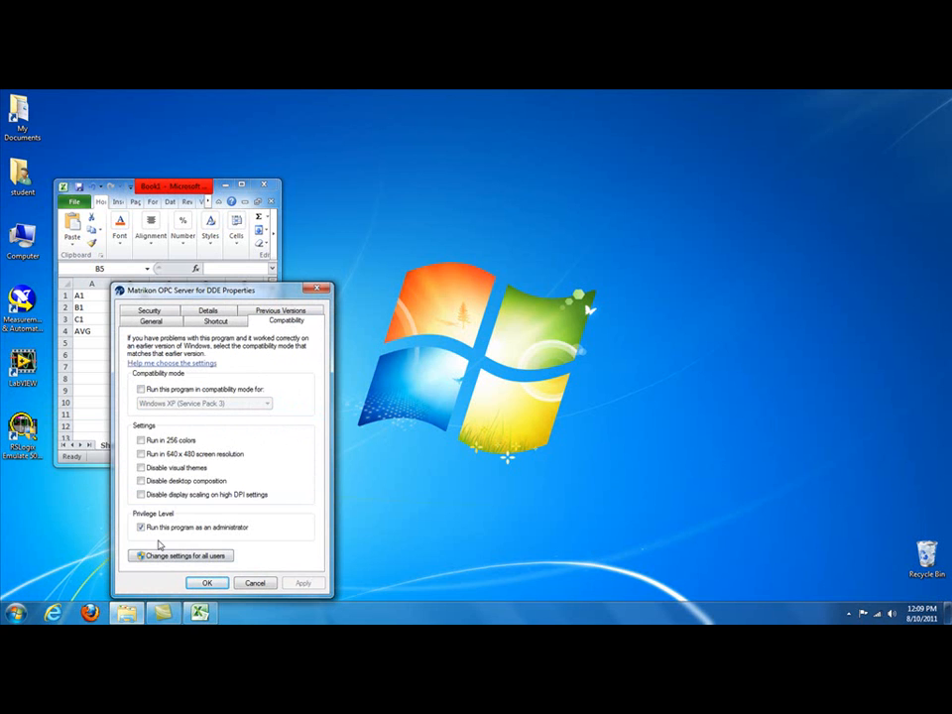
pyautogui.moveTo(228, 293); pyautogui.dragTo(476, 129)
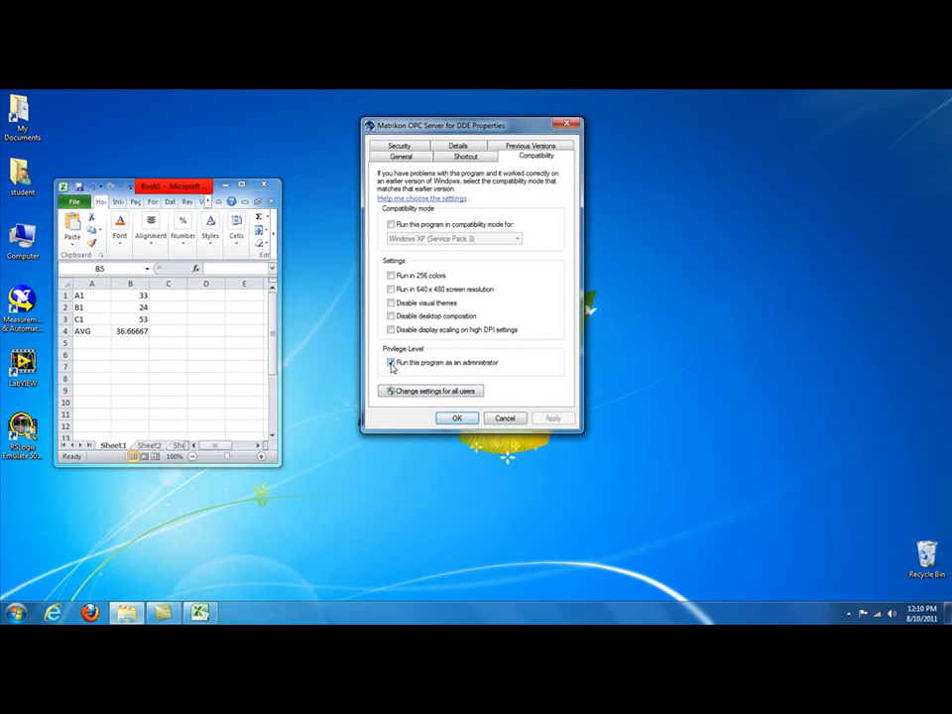
pyautogui.click(456, 418)
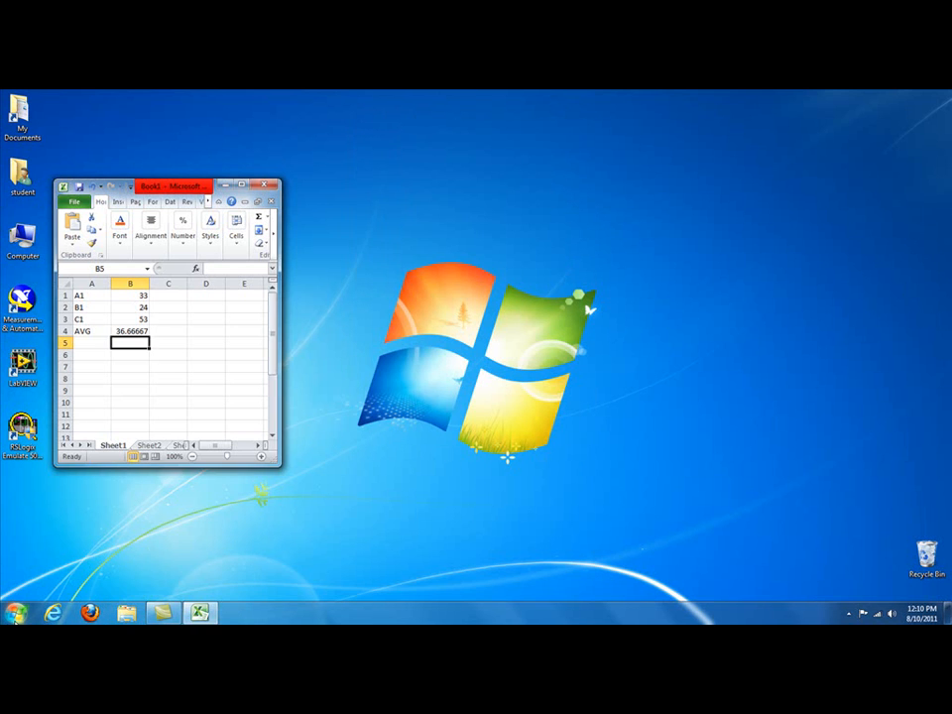
# Step: Launch Matrikon OPC Server for DDE with administrator rights
pyautogui.press('super')
pyautogui.click(36, 560)
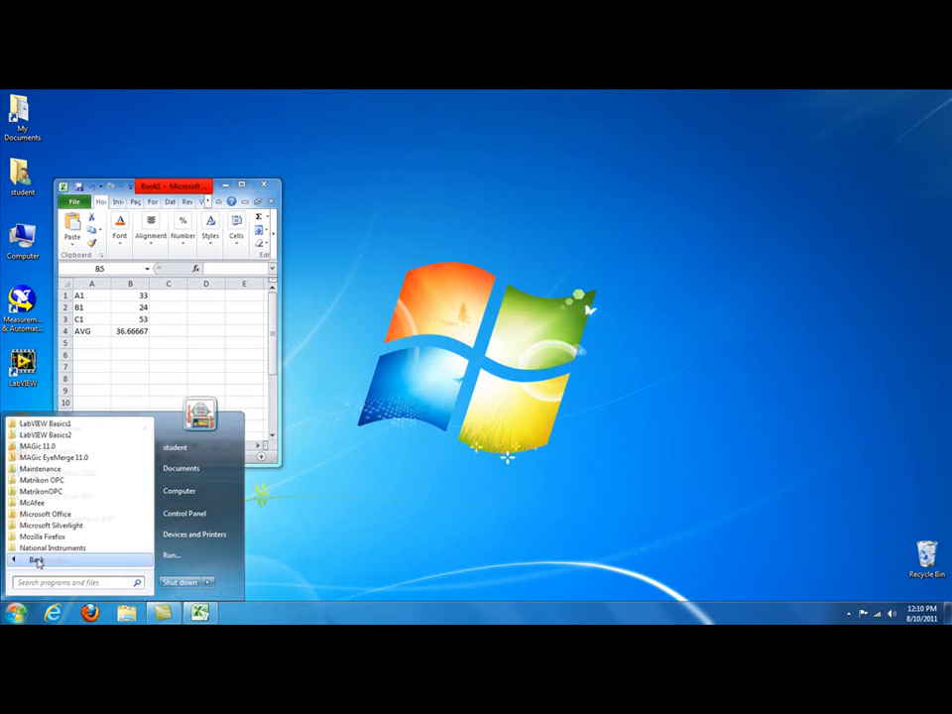
pyautogui.click(37, 482)
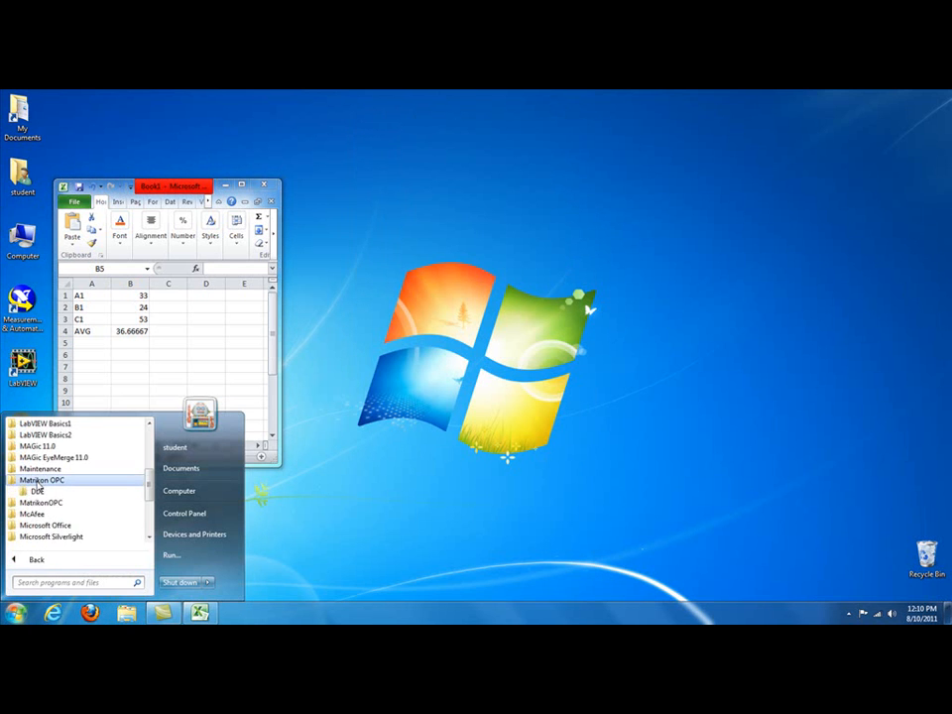
pyautogui.click(45, 490)
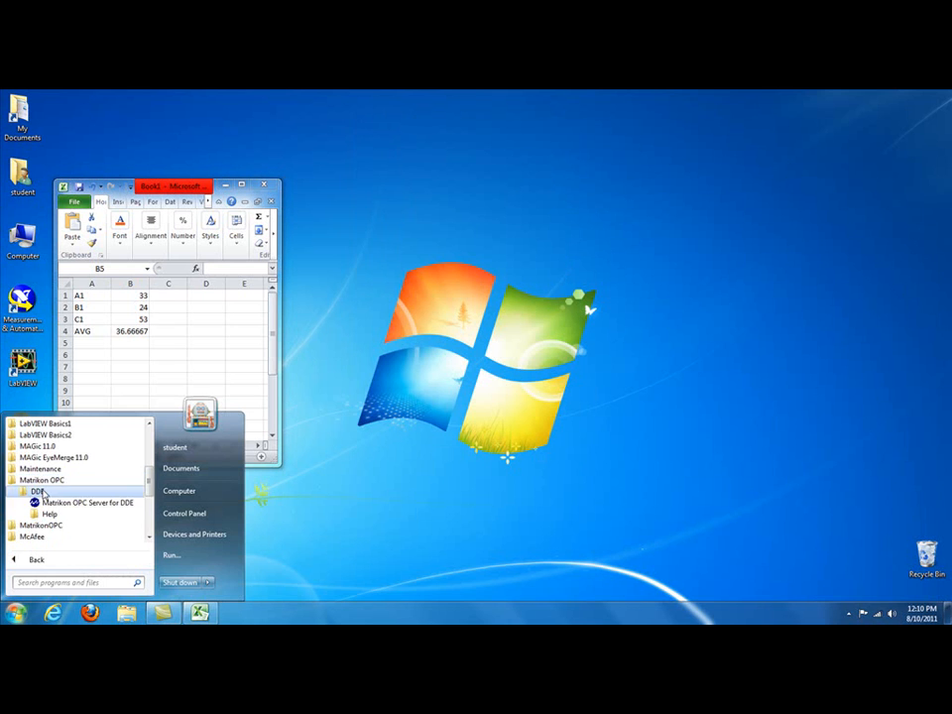
pyautogui.rightClick(70, 505)
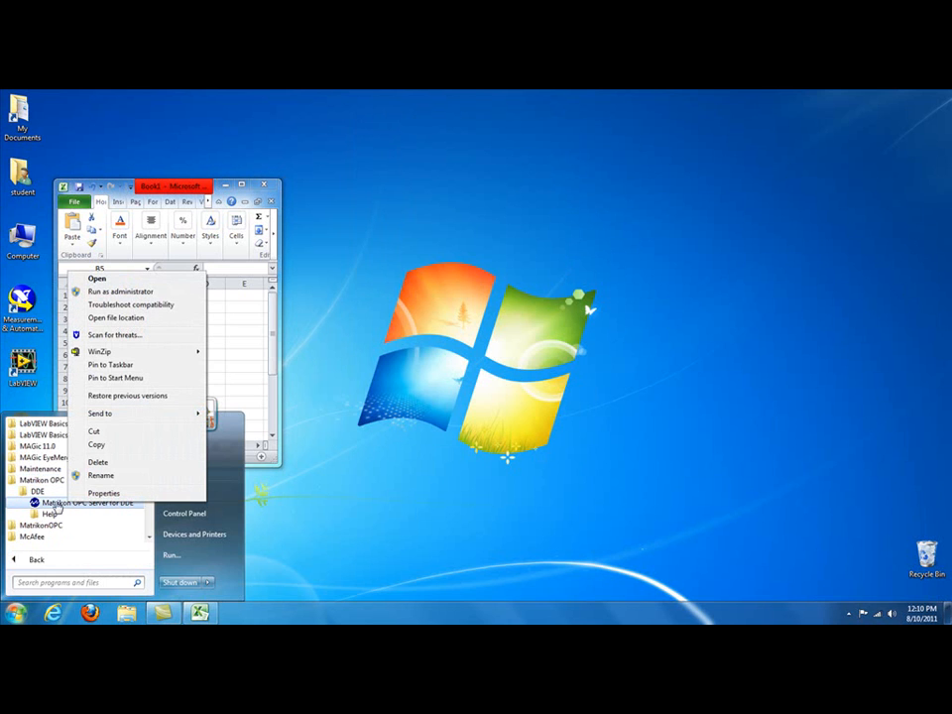
pyautogui.click(119, 293)
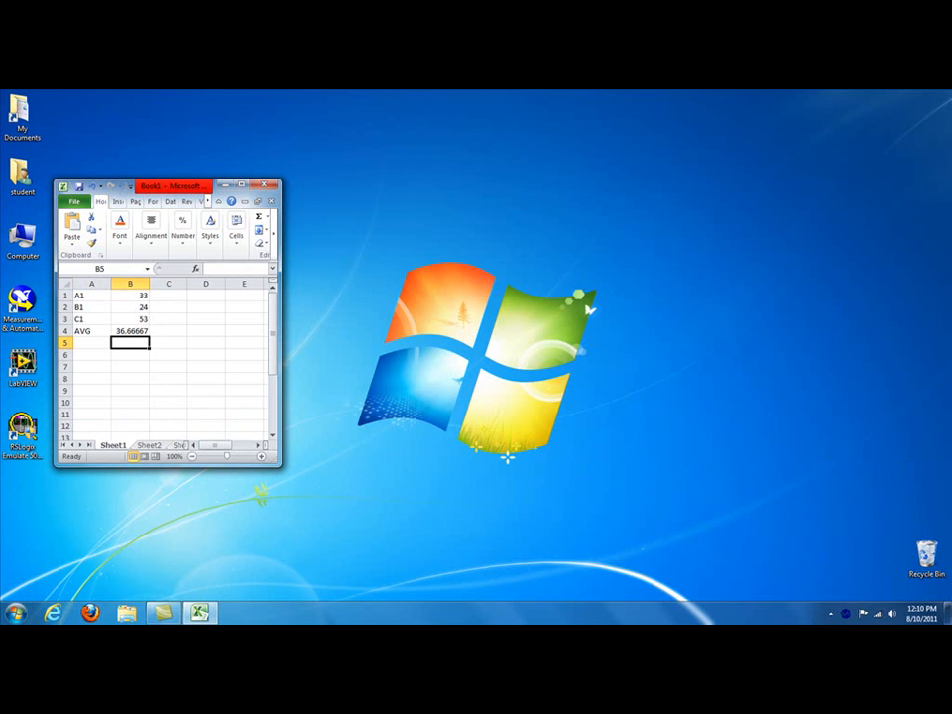
# Step: Show the Matrikon OPC Server for DDE control panel and open its configuration window
pyautogui.rightClick(845, 615)
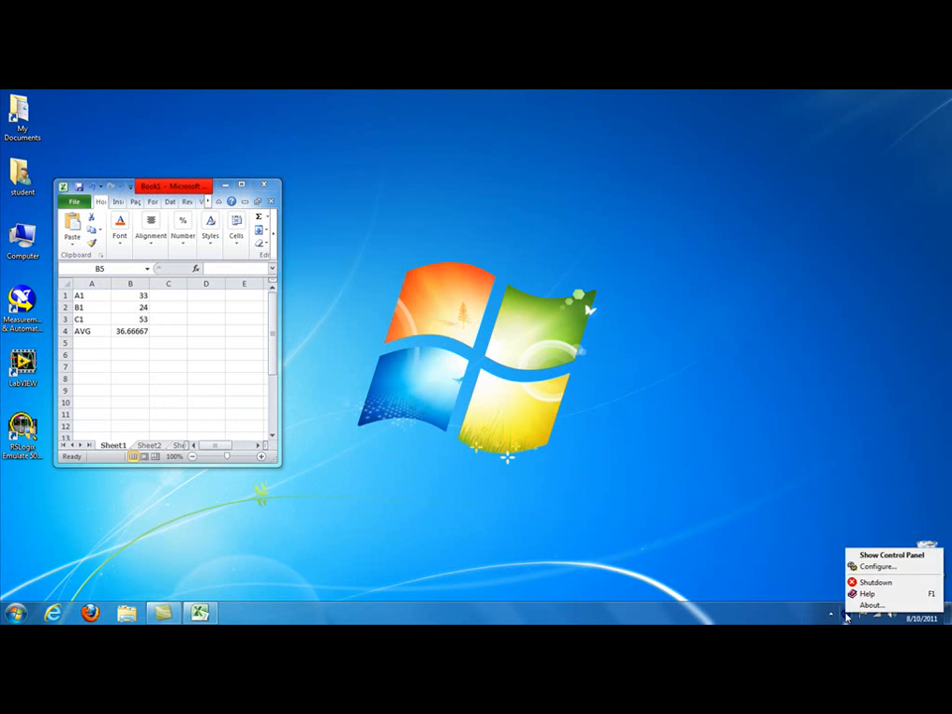
pyautogui.click(877, 558)
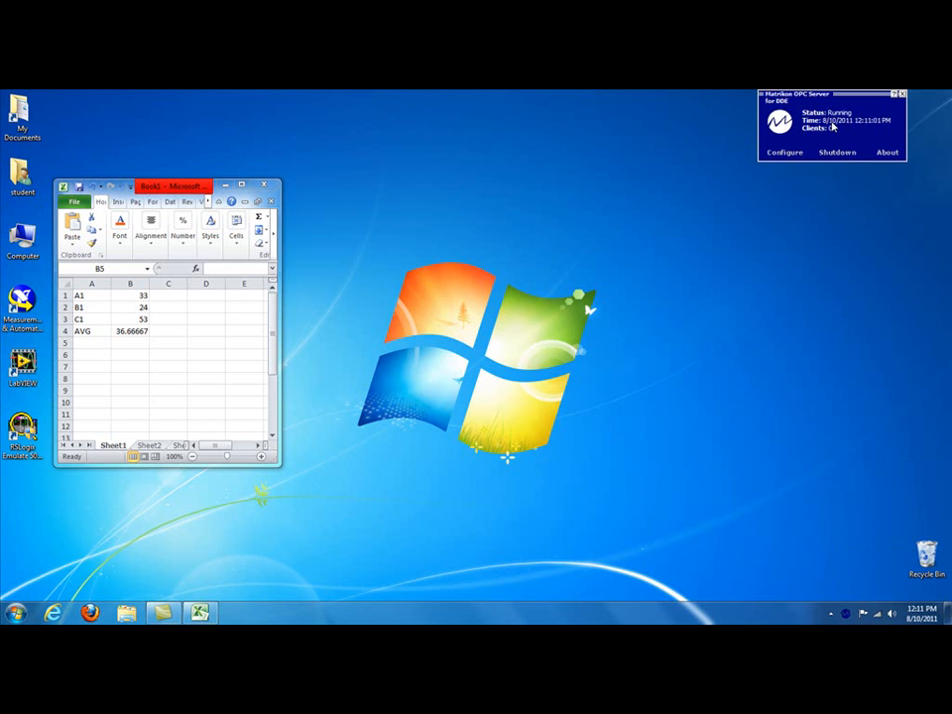
pyautogui.click(782, 155)
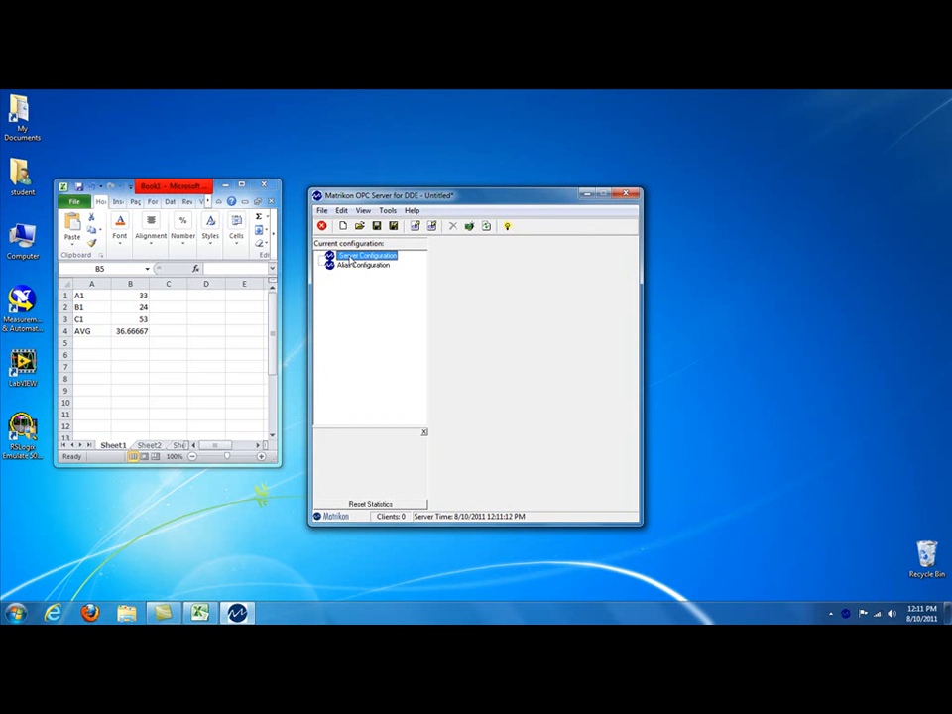
# Step: Define a new DDE Configuration object named Excel under Server Configuration and enable it
pyautogui.rightClick(349, 258)
pyautogui.click(381, 262)
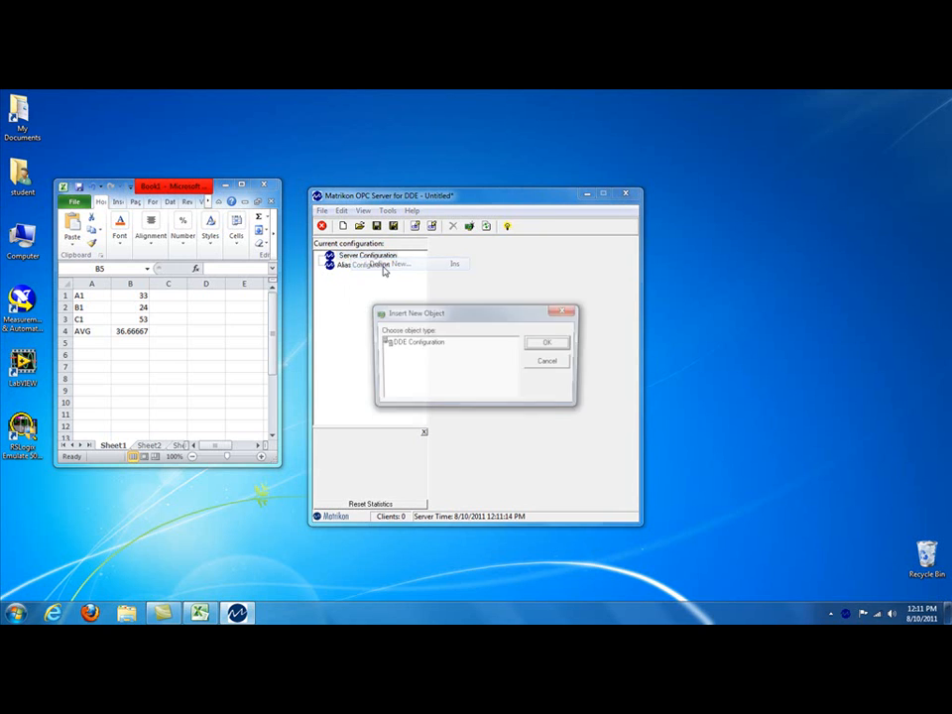
pyautogui.click(415, 347)
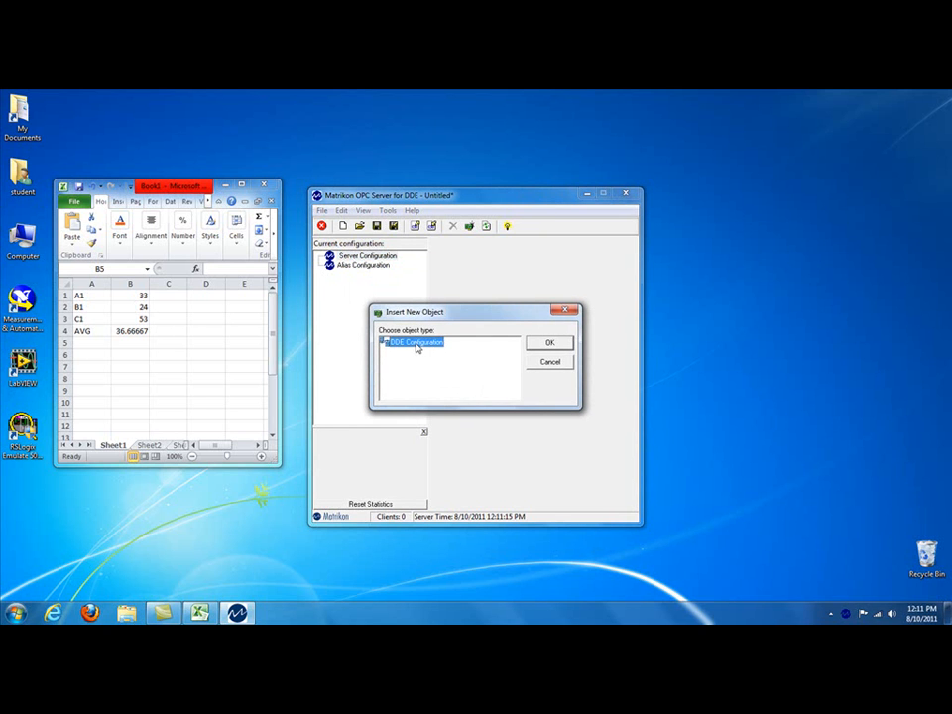
pyautogui.click(552, 343)
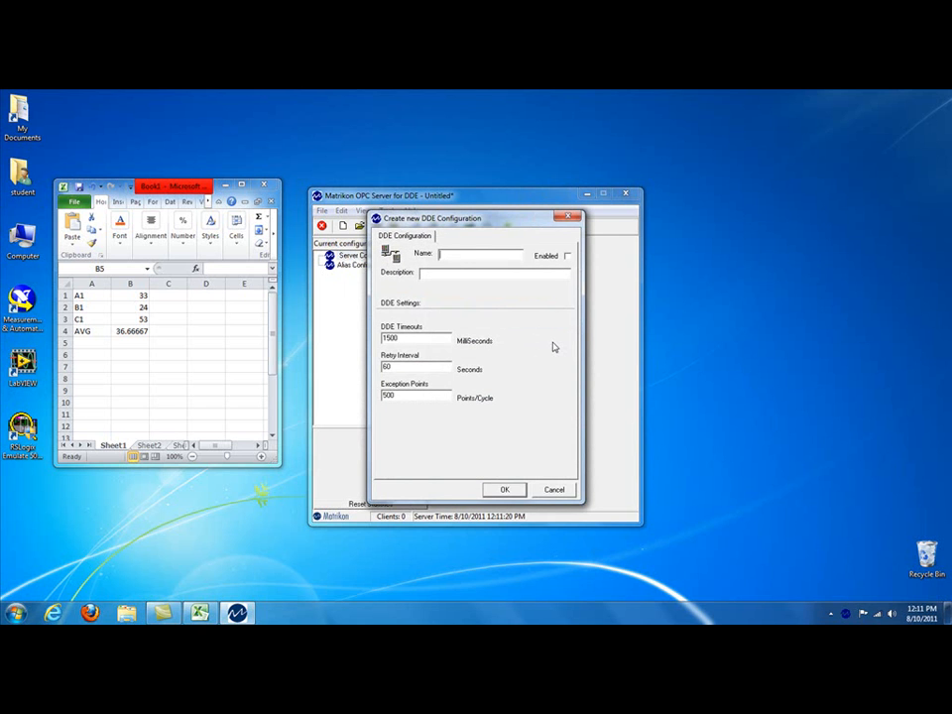
pyautogui.write('Excel')
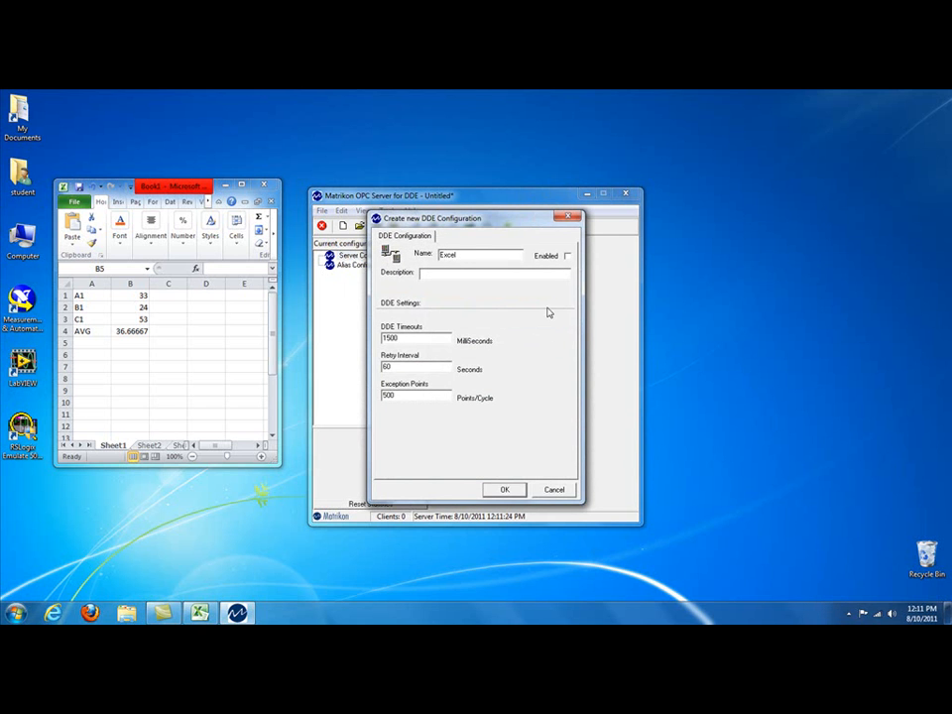
pyautogui.click(568, 256)
pyautogui.click(510, 491)
# Step: Insert a new alias group under Alias Configuration
pyautogui.click(352, 276)
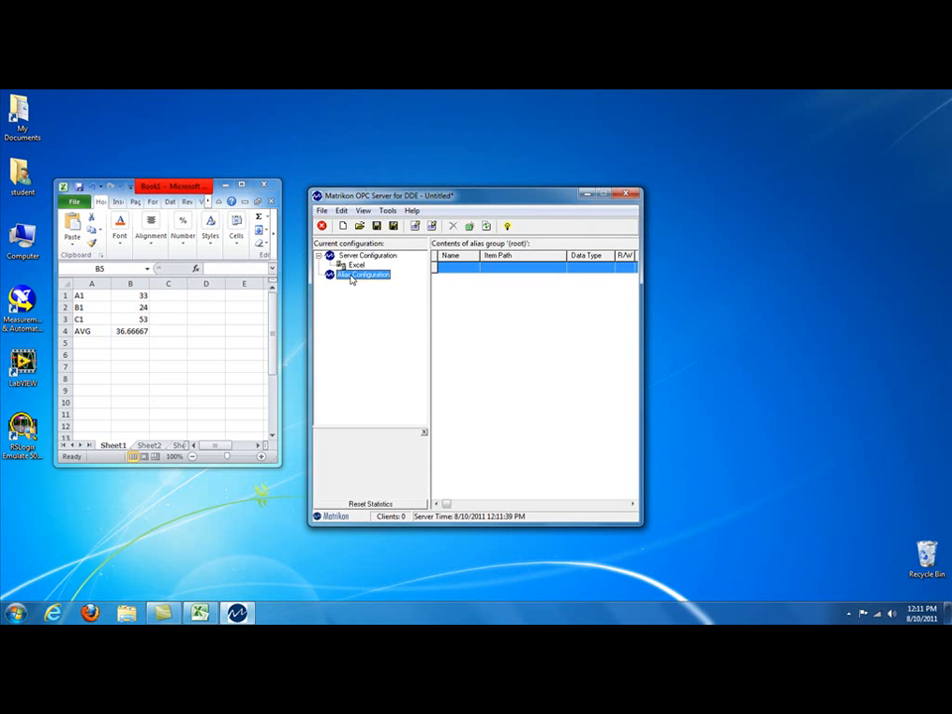
pyautogui.rightClick(352, 278)
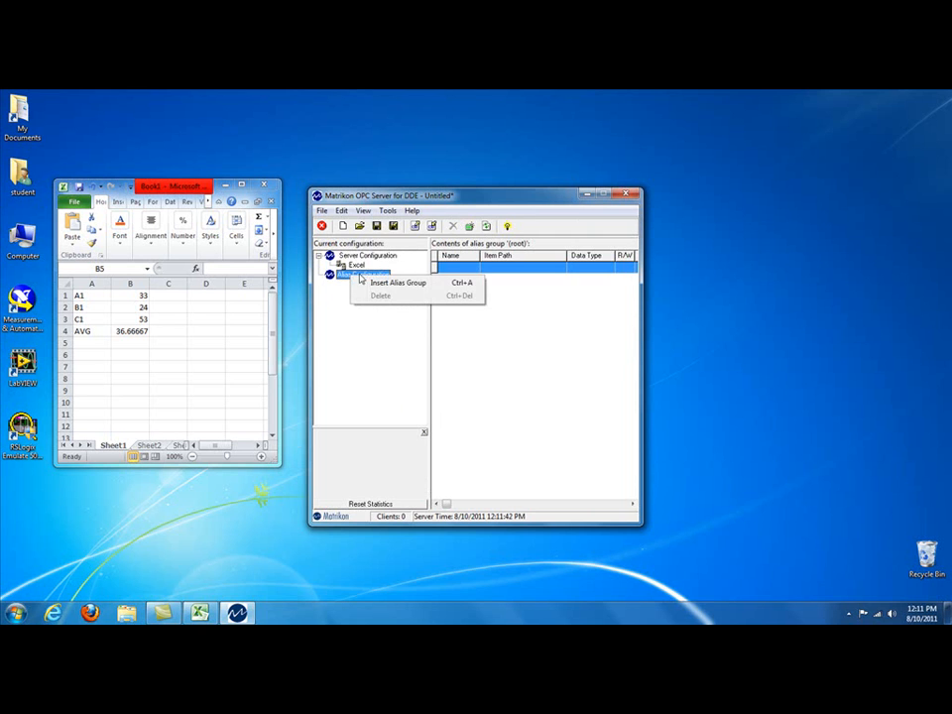
pyautogui.click(390, 285)
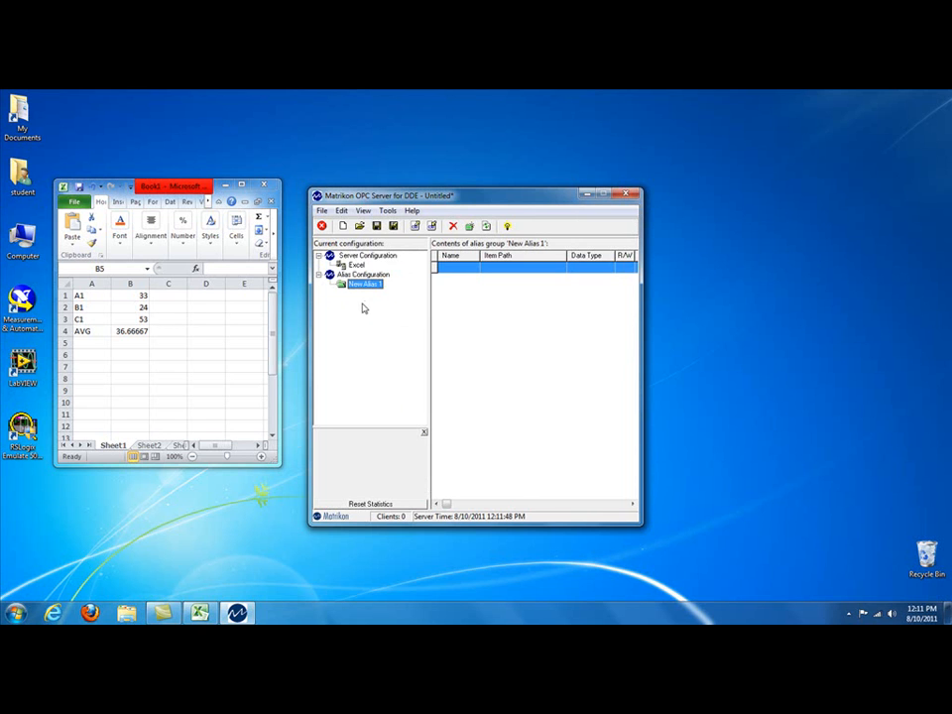
# Step: Begin a new alias in the New Alias 1 group and name it A1
pyautogui.doubleClick(455, 272)
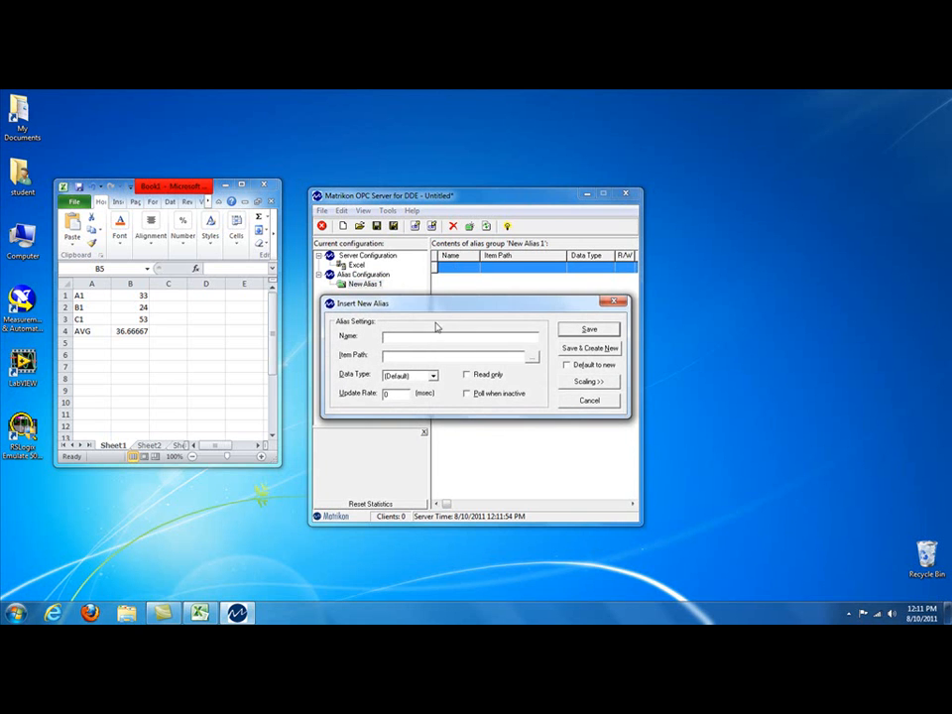
pyautogui.moveTo(431, 309); pyautogui.dragTo(432, 188)
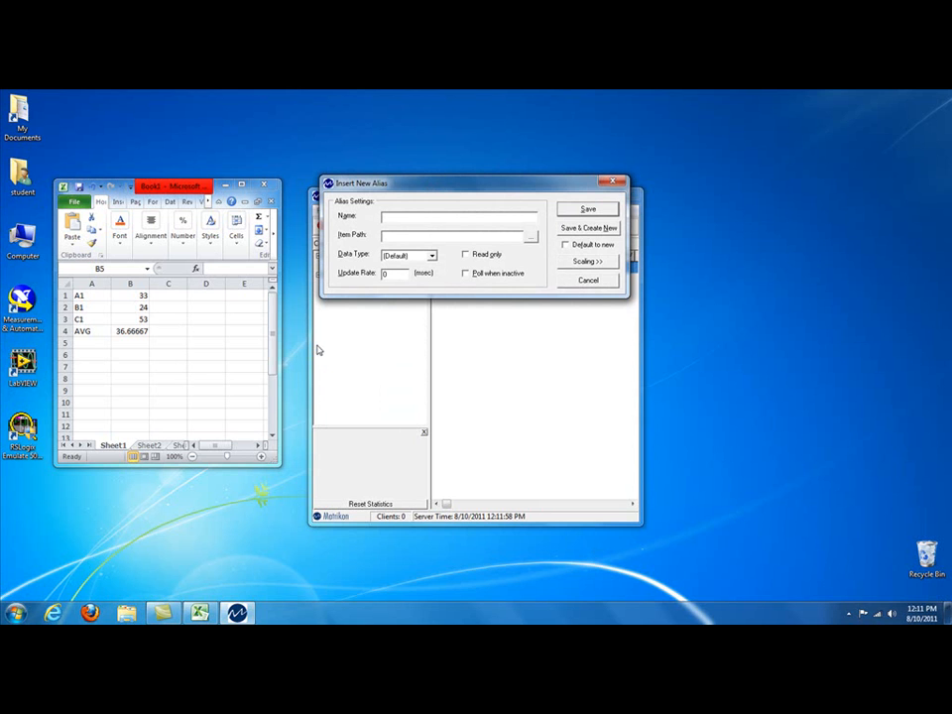
pyautogui.write('A1')
pyautogui.write('excel')
# Step: Set alias A1's item path to excel|[book1.xlsx]sheet1!r1c2, then save it and continue with another new alias
pyautogui.write('|')
pyautogui.write('book1!')
pyautogui.write('xlsx')
pyautogui.write(']sheet')
pyautogui.write('1')
pyautogui.write('!')
pyautogui.write('r')
pyautogui.write('1c2')
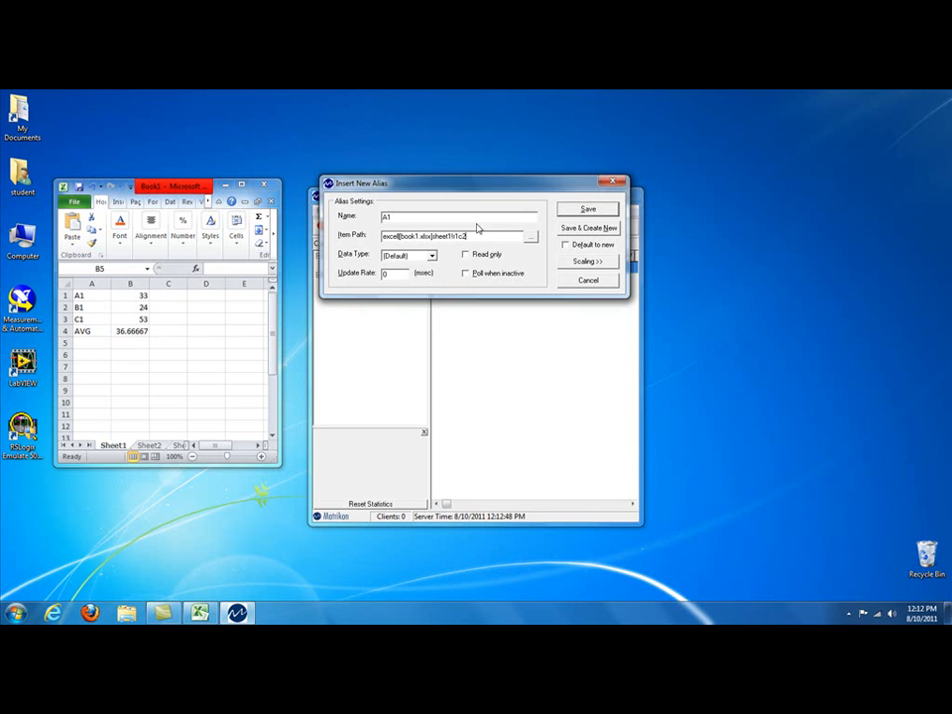
pyautogui.click(578, 234)
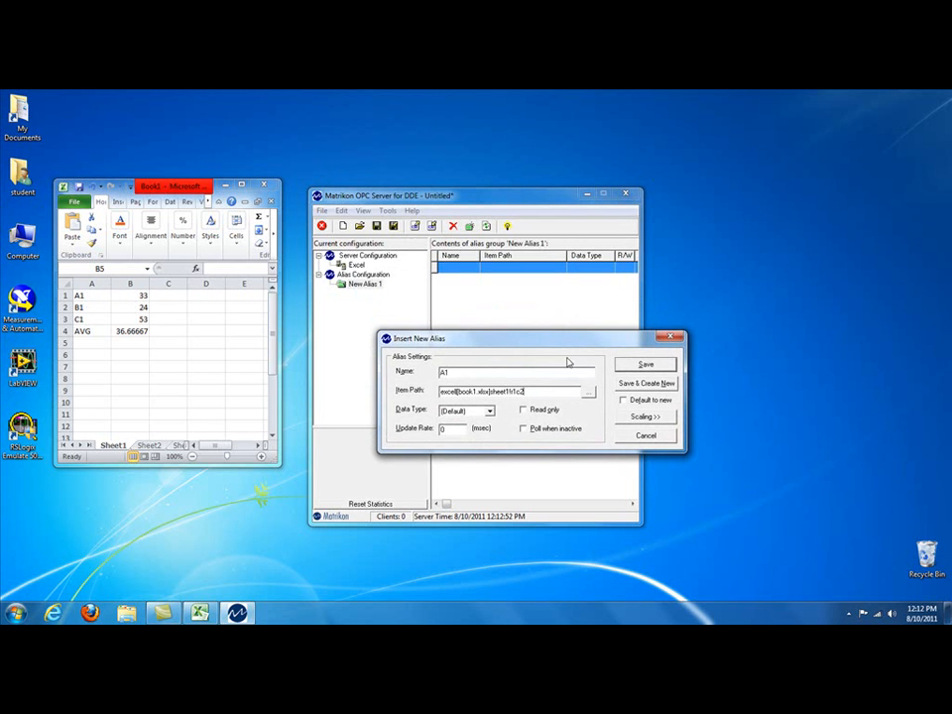
pyautogui.click(659, 391)
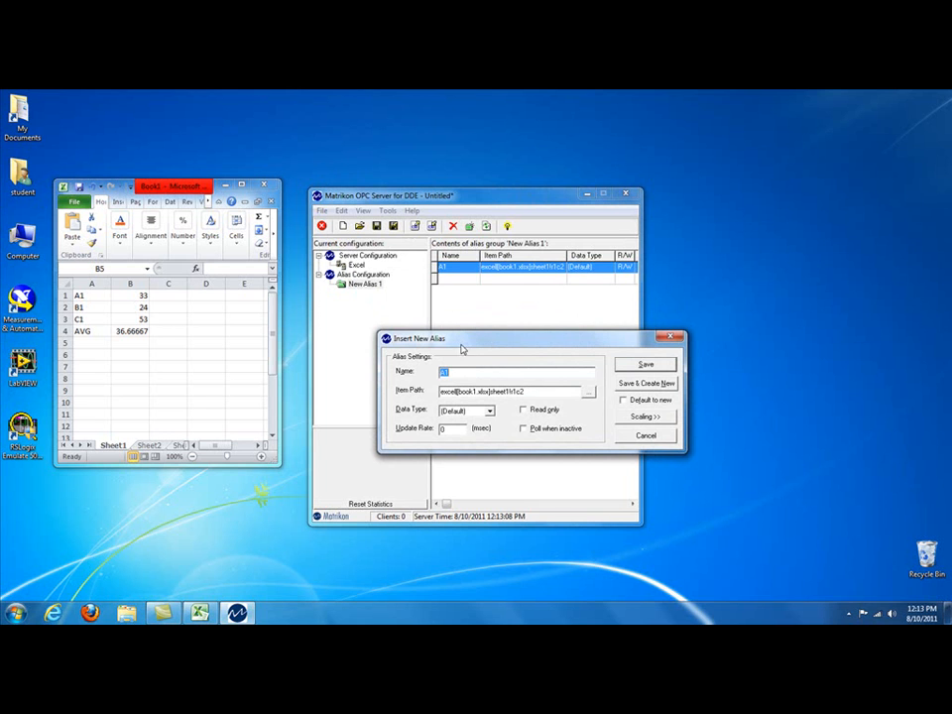
# Step: Name the new alias B2, point its item path to r2c2 of sheet1, then save it and continue with another new alias
pyautogui.write('B2')
pyautogui.click(517, 391)
pyautogui.write('2')
pyautogui.press('Delete')
pyautogui.click(650, 382)
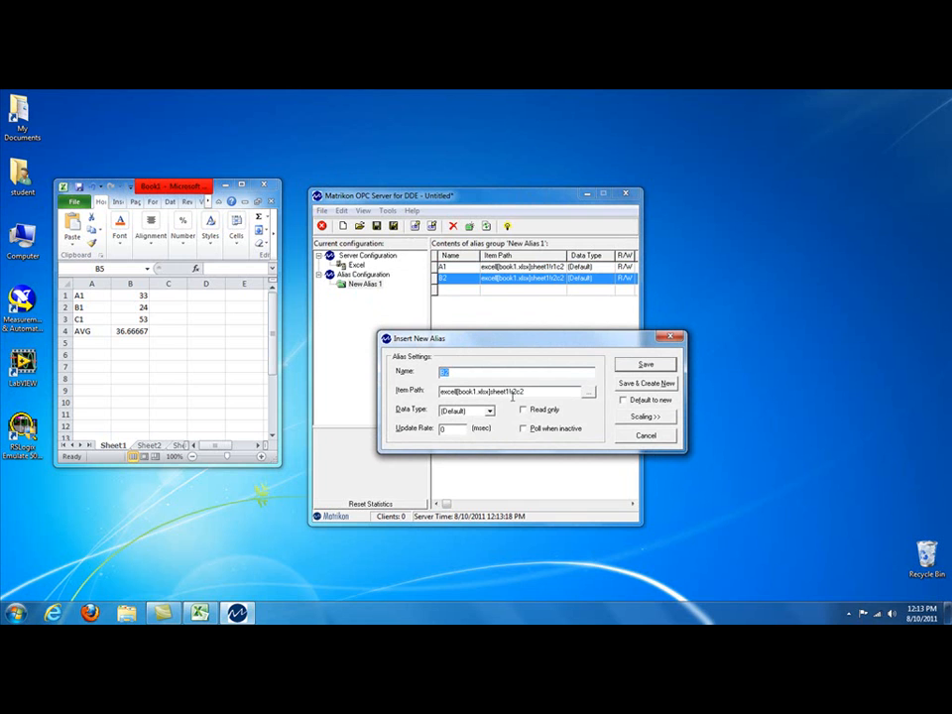
# Step: Create alias C3 with an item path ending in r3c2 and alias AVG with one ending in r4c2, saving both
pyautogui.write('C3')
pyautogui.click(669, 384)
pyautogui.write('AVG')
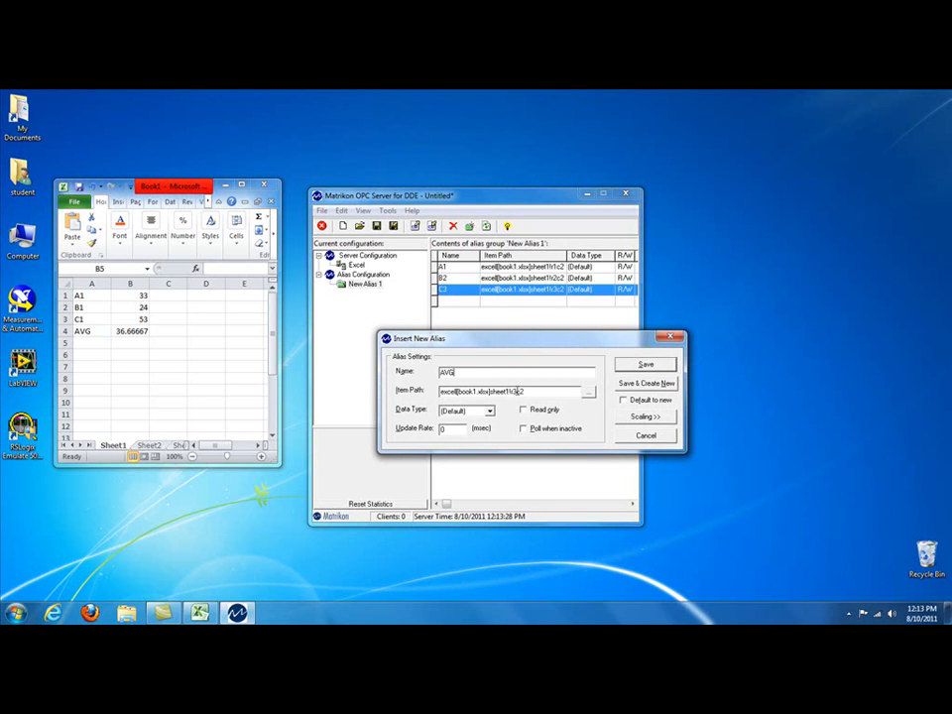
pyautogui.moveTo(517, 391); pyautogui.dragTo(512, 392)
pyautogui.write('4')
pyautogui.click(645, 366)
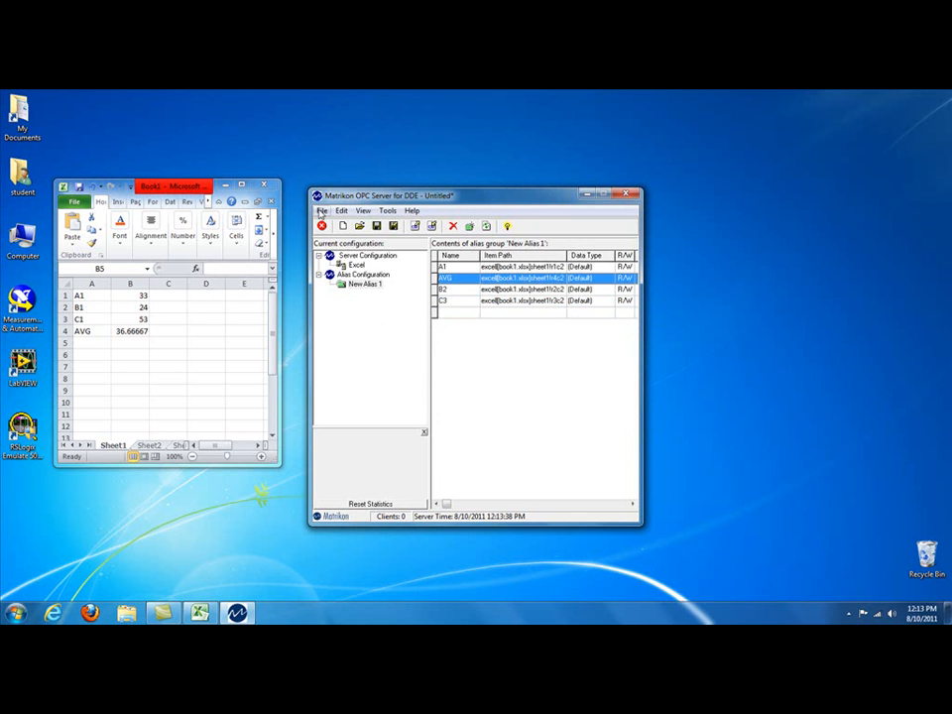
# Step: Save the server configuration in My Documents as MatrikonOPCServerConfig
pyautogui.click(321, 211)
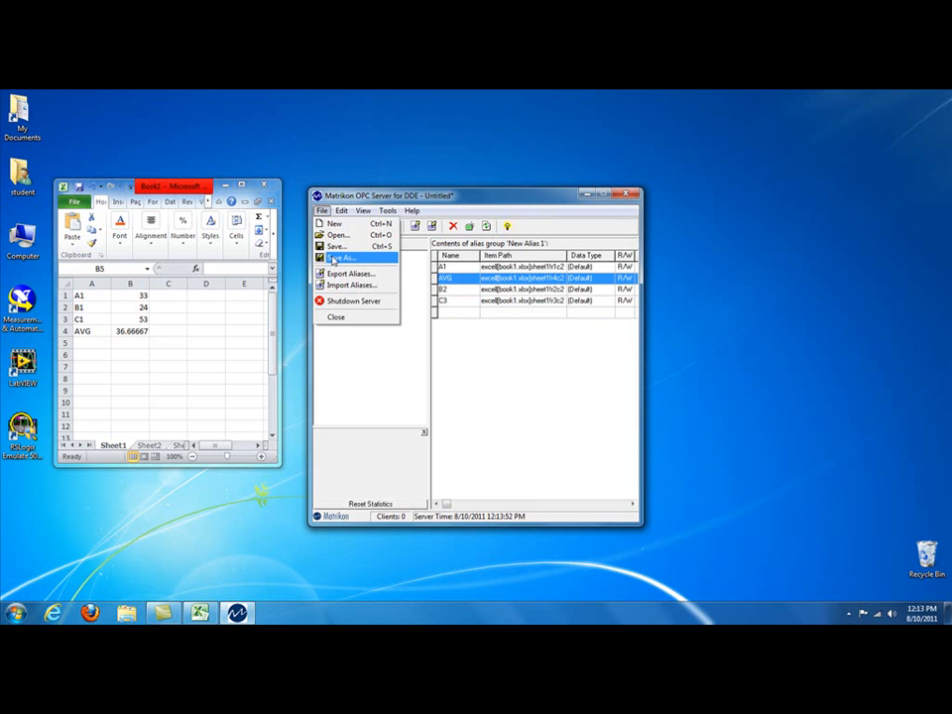
pyautogui.click(333, 258)
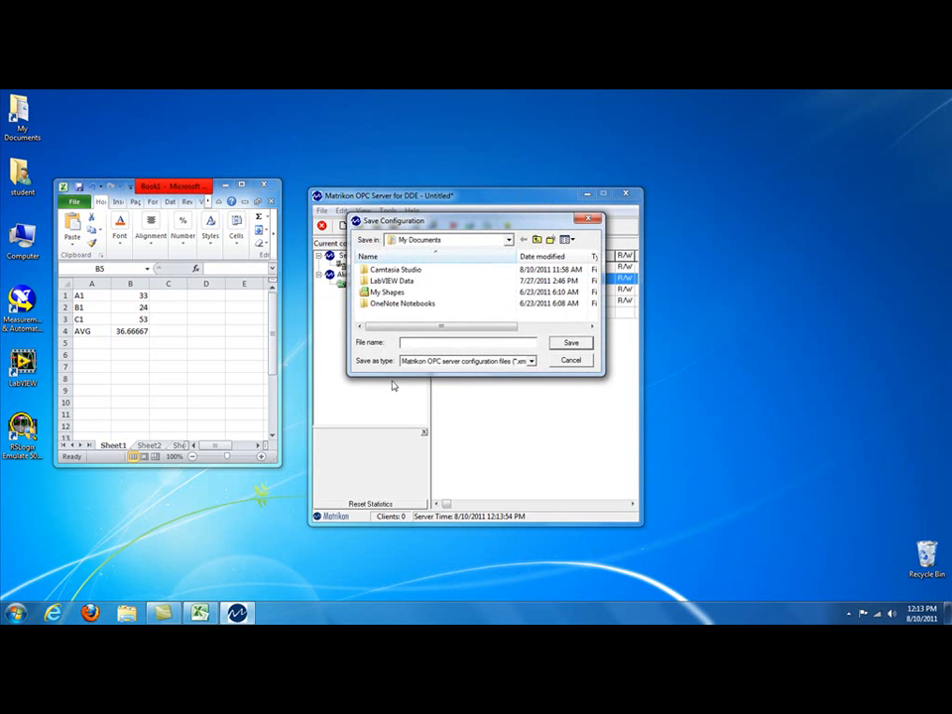
pyautogui.write('M')
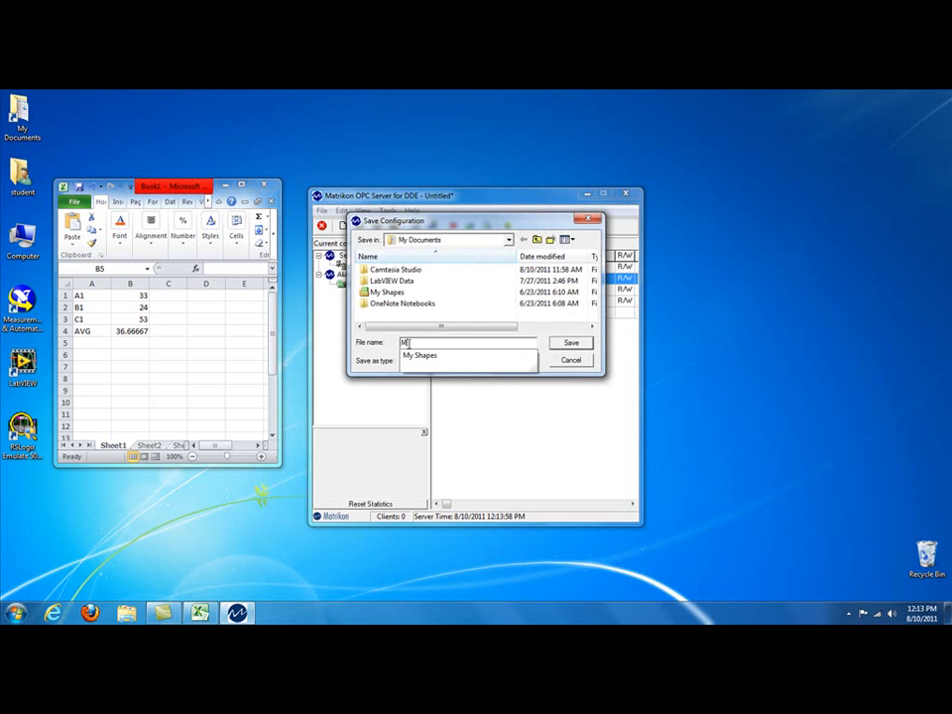
pyautogui.write('atrikon')
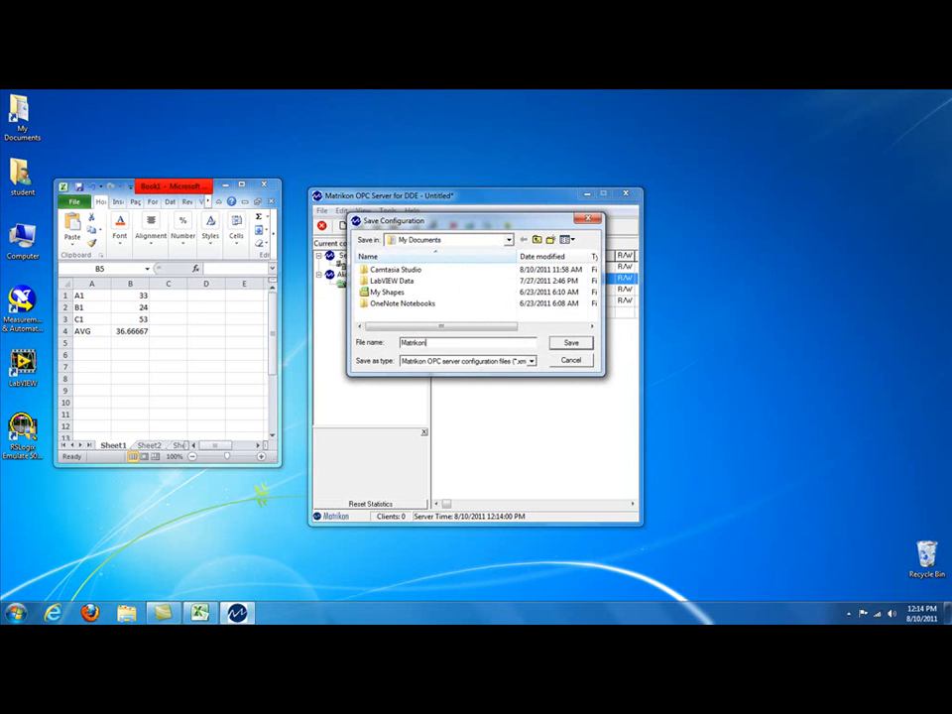
pyautogui.write('OPCServerConfig')
pyautogui.click(569, 344)
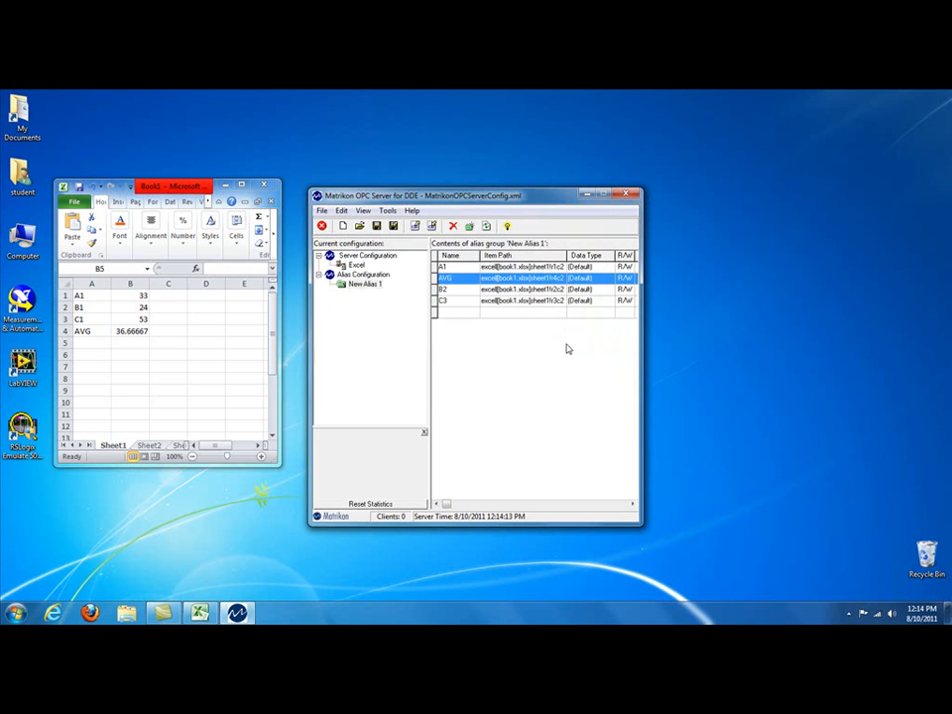
# Step: In the server options, choose MatrikonOPCServerConfig.xml from Documents as the configuration file to load on startup
pyautogui.click(363, 210)
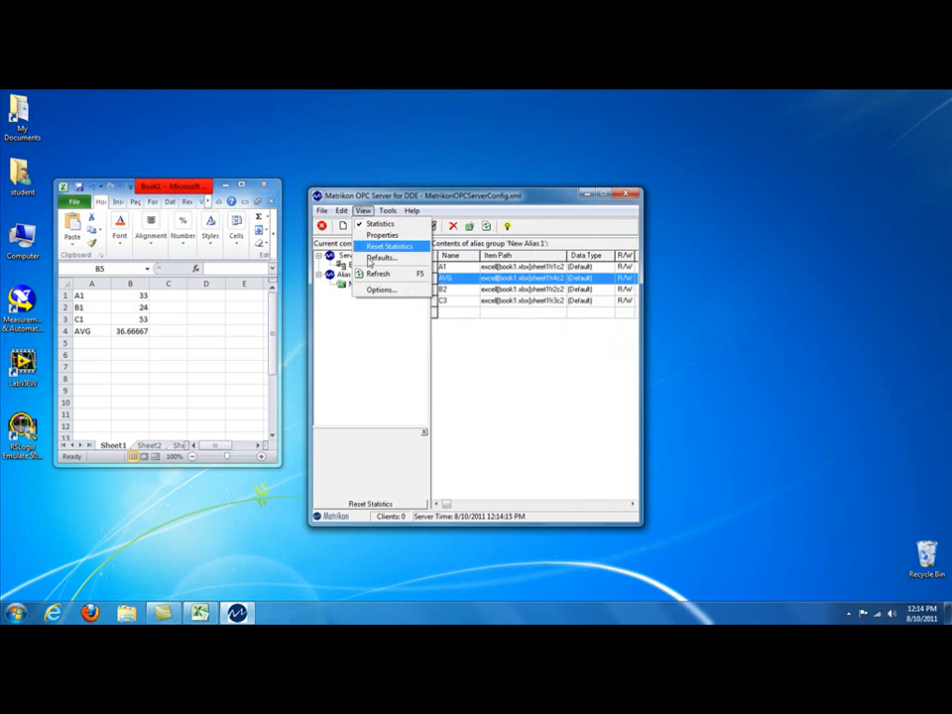
pyautogui.click(380, 290)
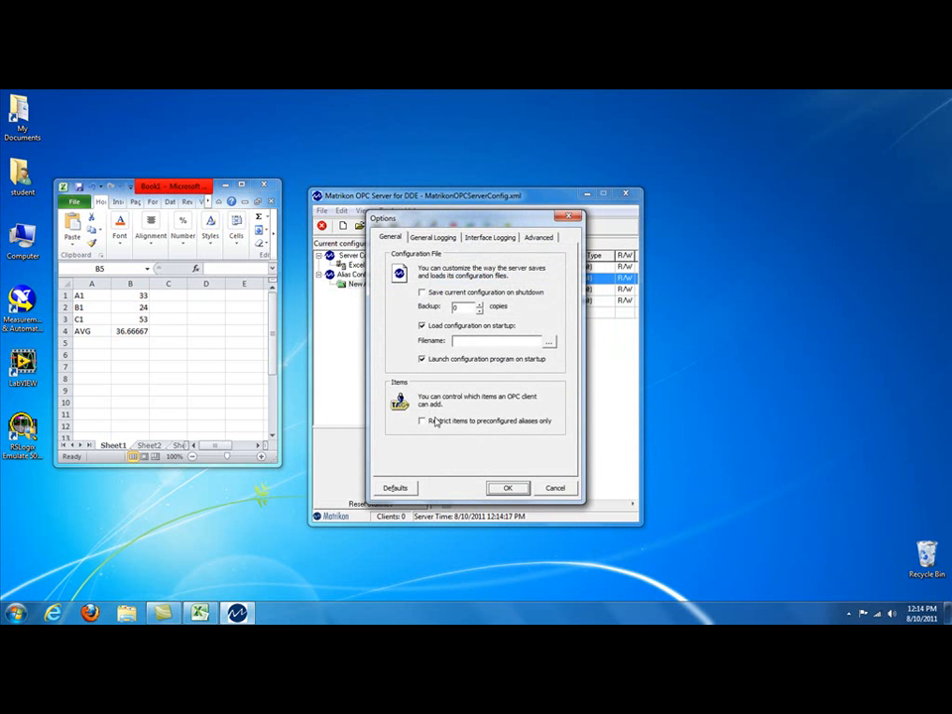
pyautogui.click(547, 341)
pyautogui.click(400, 317)
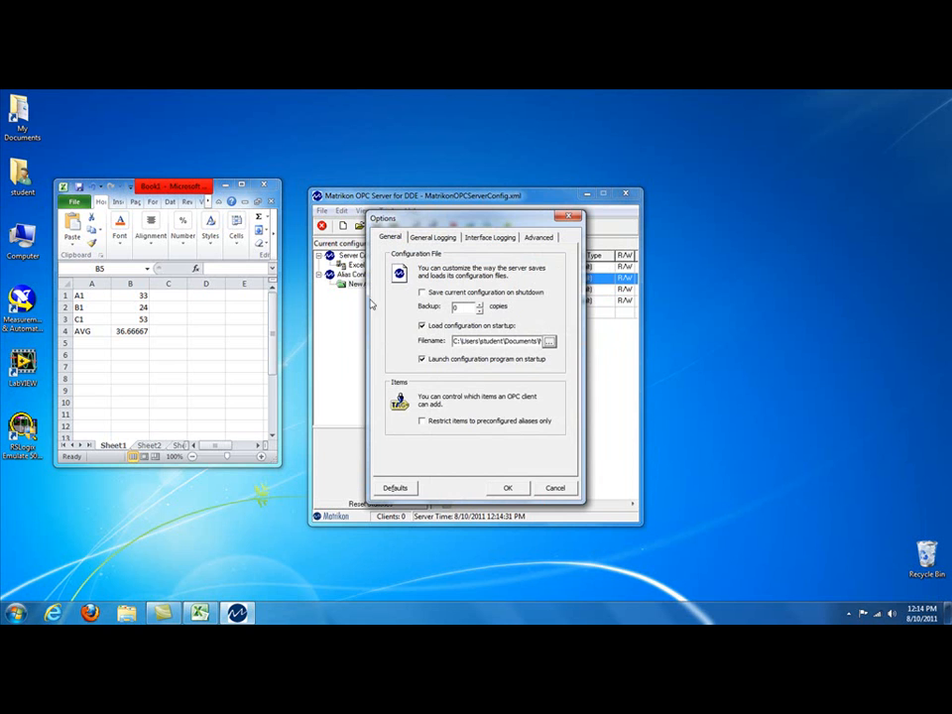
pyautogui.moveTo(467, 217); pyautogui.dragTo(623, 215)
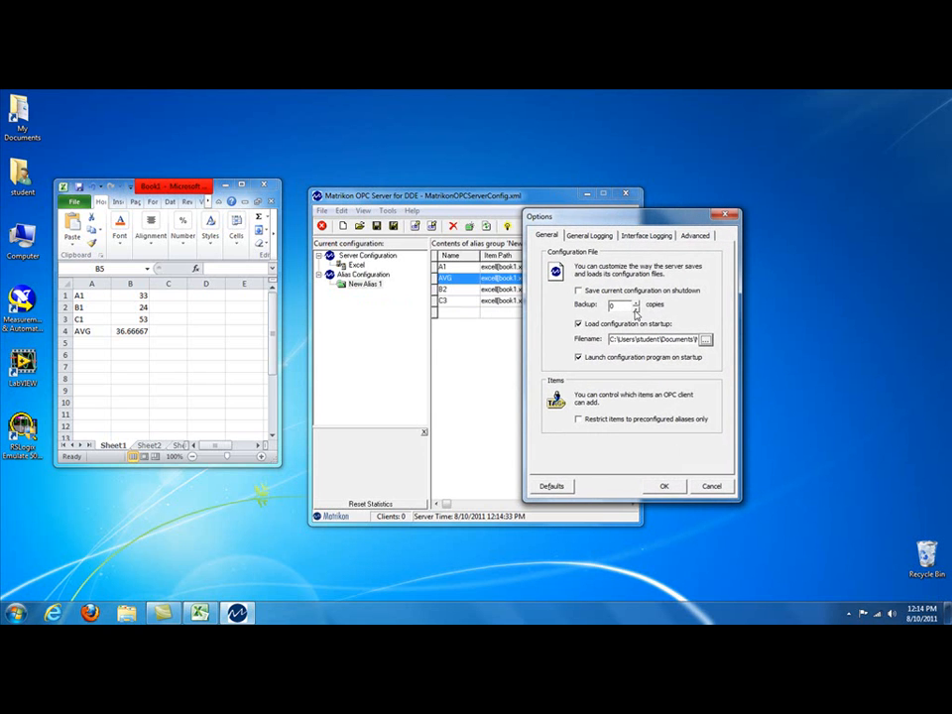
pyautogui.click(664, 485)
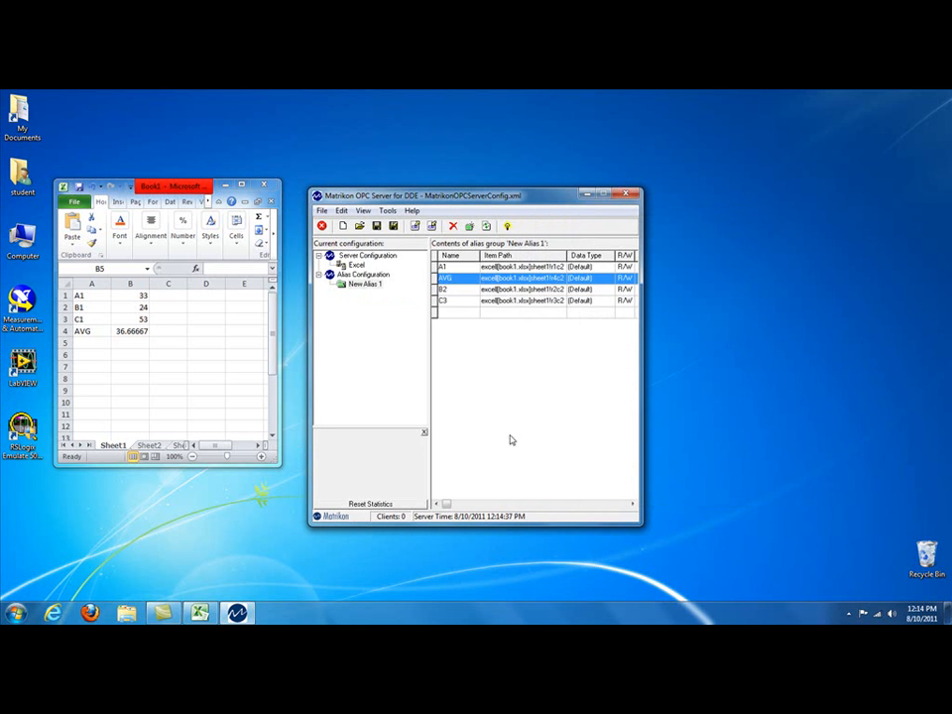
# Step: Shut down the Matrikon OPC Server for DDE
pyautogui.click(322, 212)
pyautogui.click(322, 211)
pyautogui.click(322, 212)
pyautogui.click(321, 212)
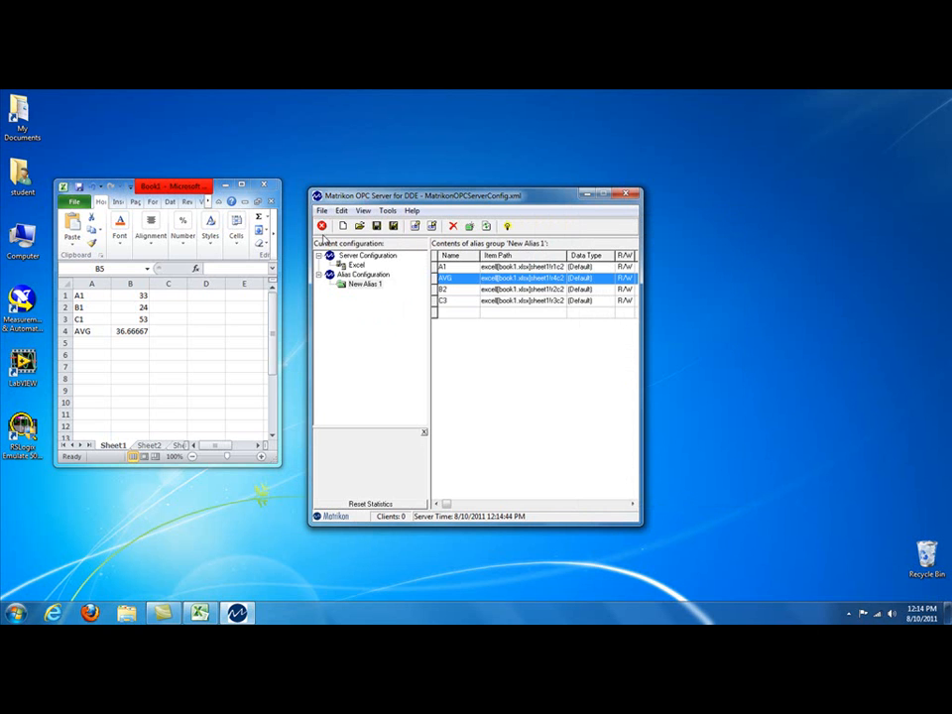
pyautogui.click(322, 227)
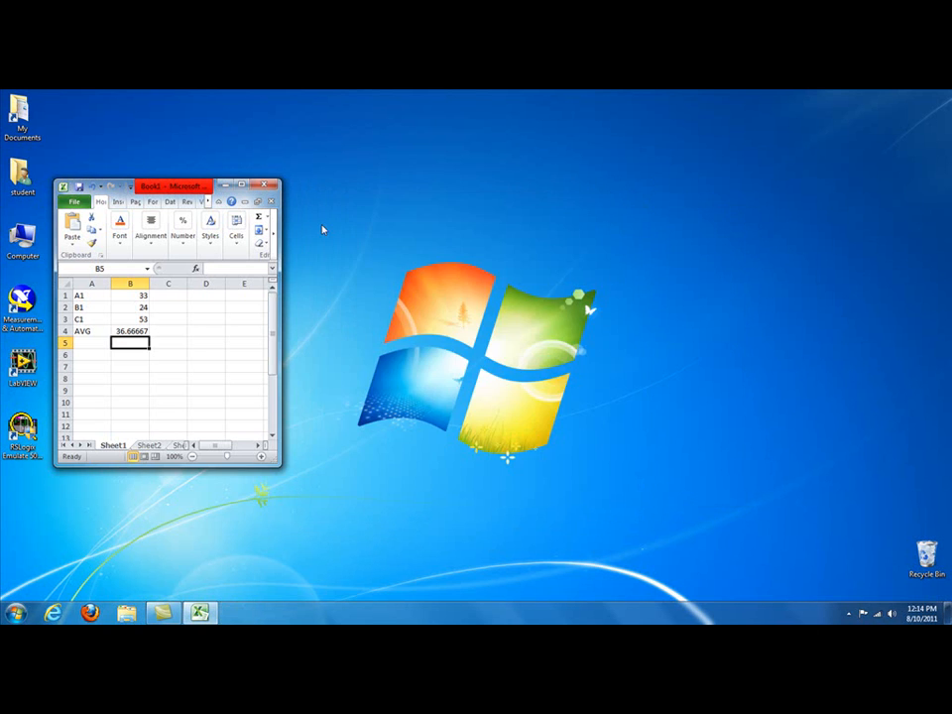
# Step: Start the Matrikon OPC Server for DDE again from its DDE program folder
pyautogui.click(15, 612)
pyautogui.click(50, 560)
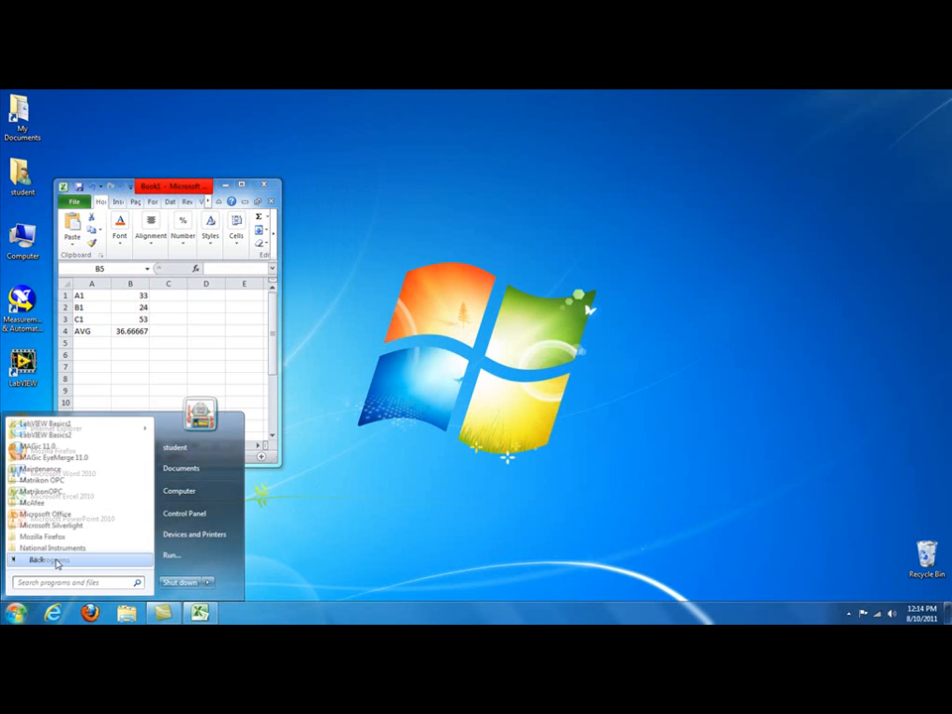
pyautogui.scroll(-5, 50, 495)
pyautogui.click(45, 480)
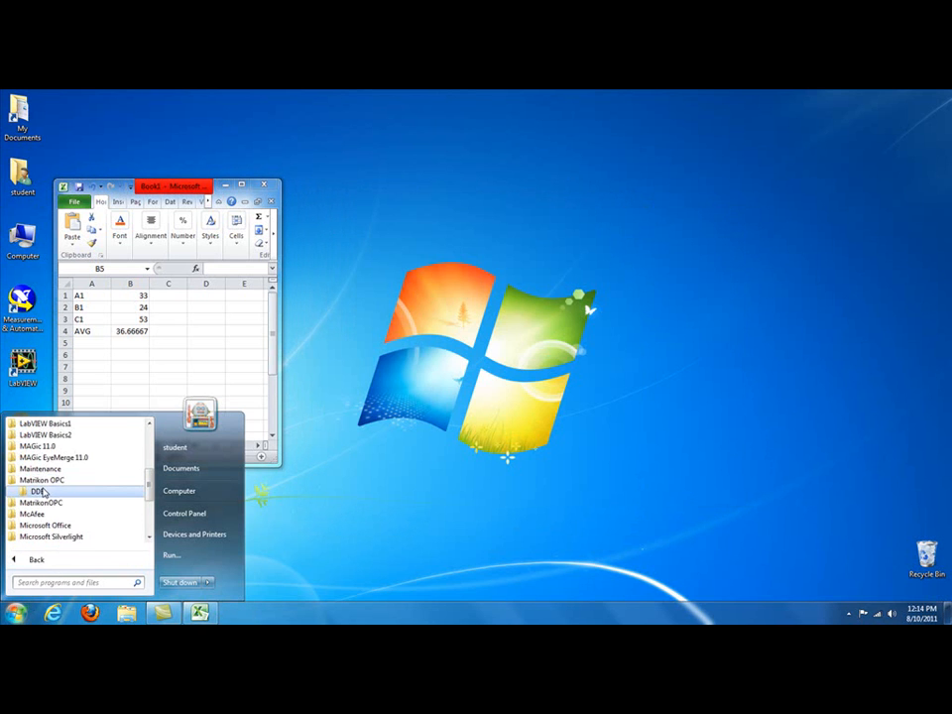
pyautogui.click(37, 490)
pyautogui.click(59, 503)
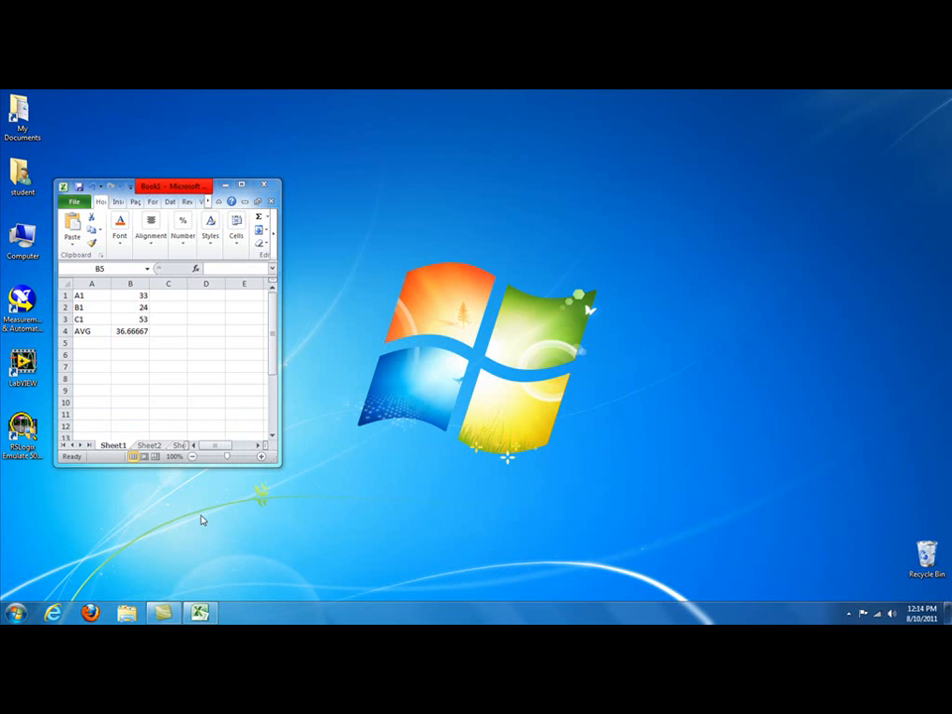
# Step: Show the control panel of the Matrikon OPC Server for DDE to check its running status
pyautogui.click(848, 614)
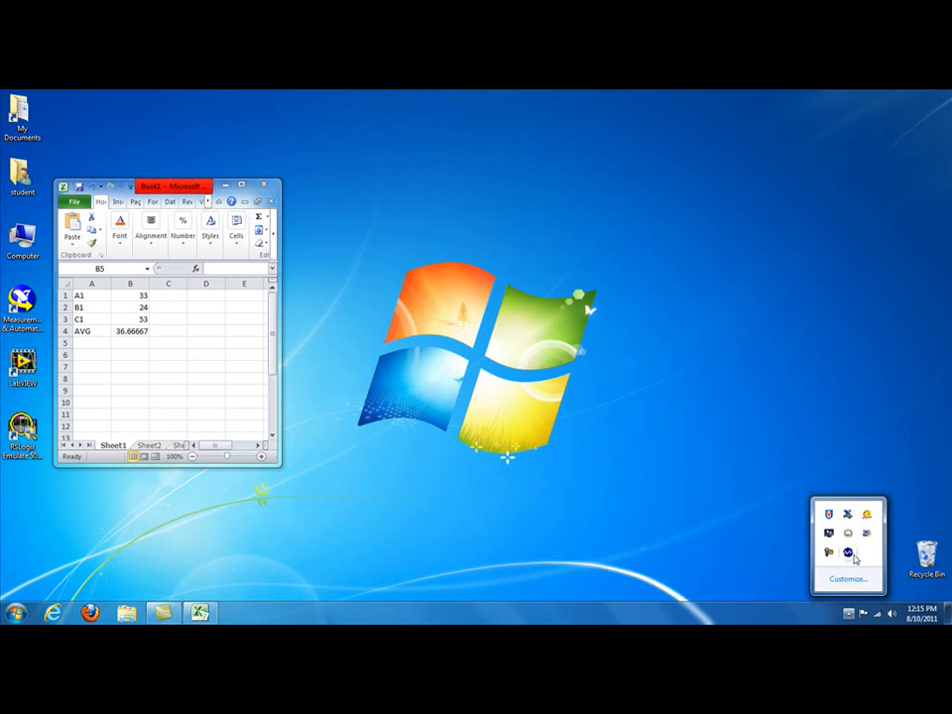
pyautogui.rightClick(850, 554)
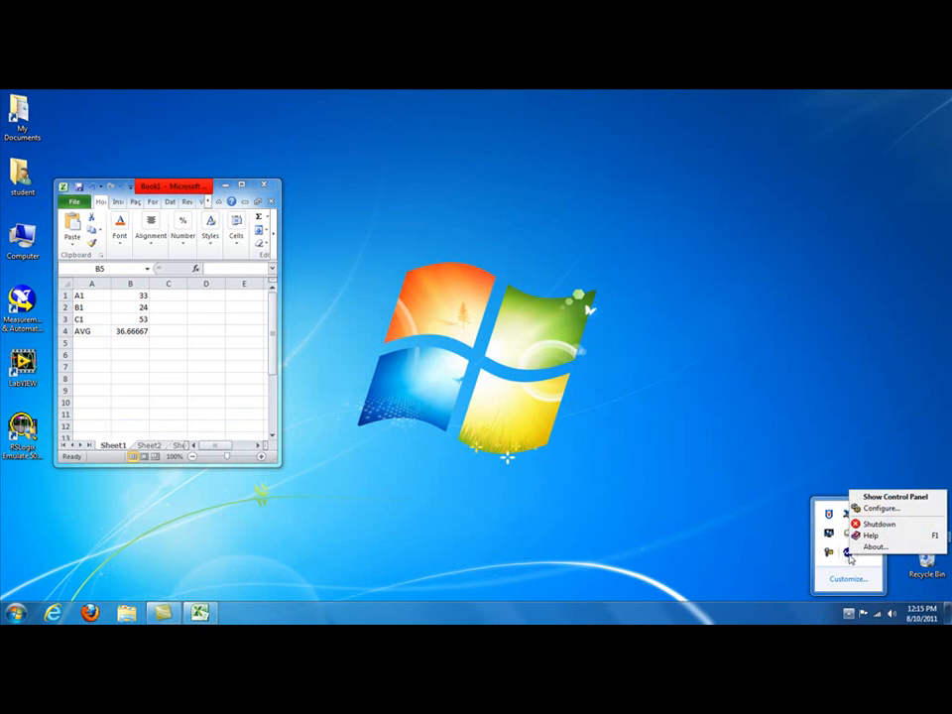
pyautogui.click(885, 498)
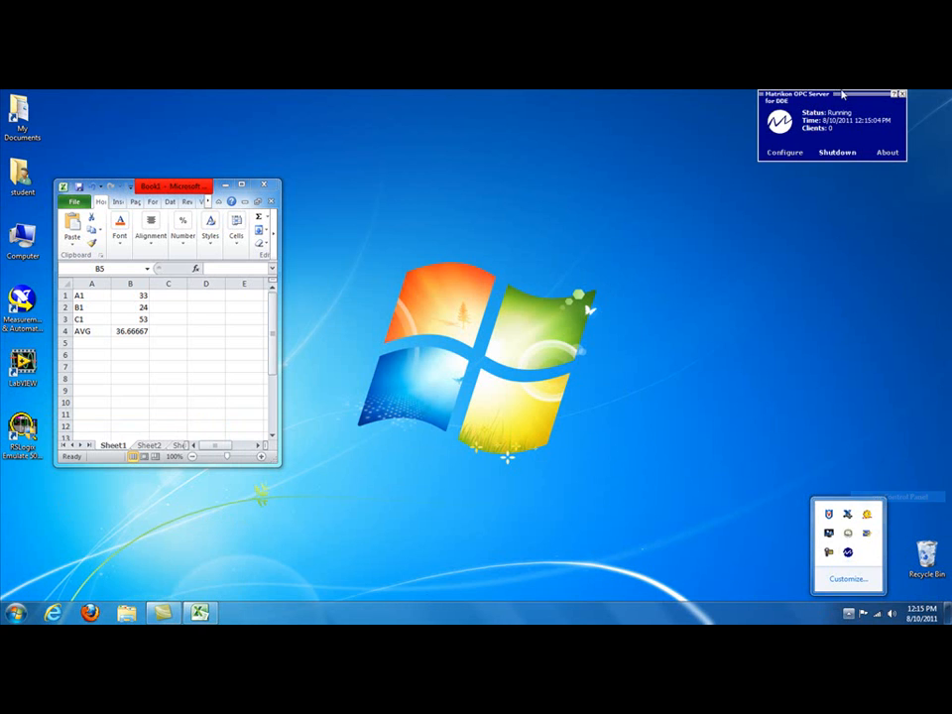
pyautogui.click(824, 138)
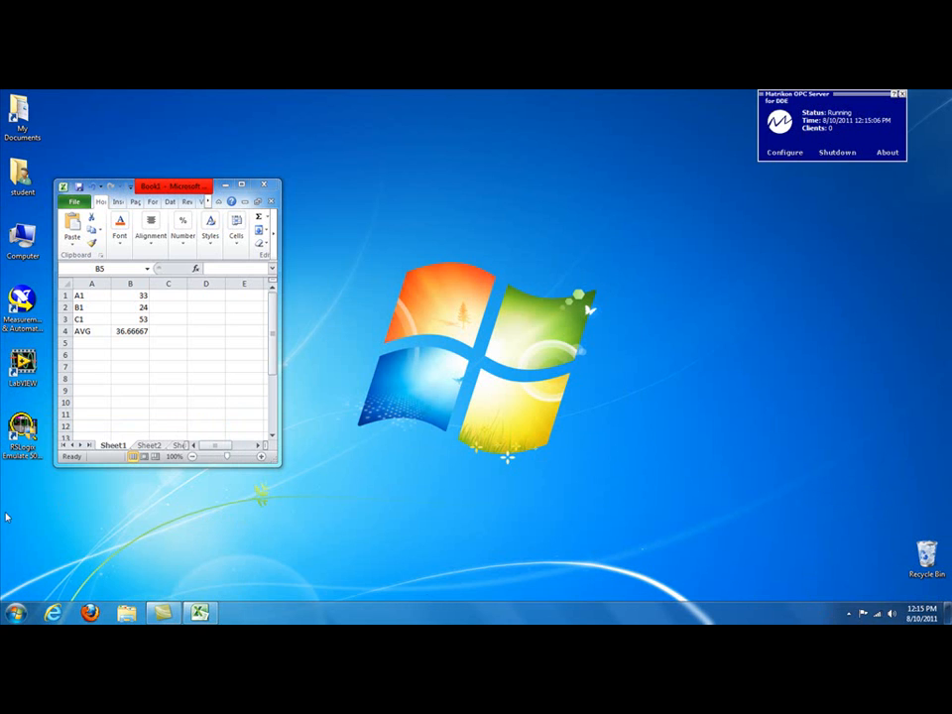
# Step: Launch MatrikonOPC Explorer as administrator
pyautogui.click(17, 610)
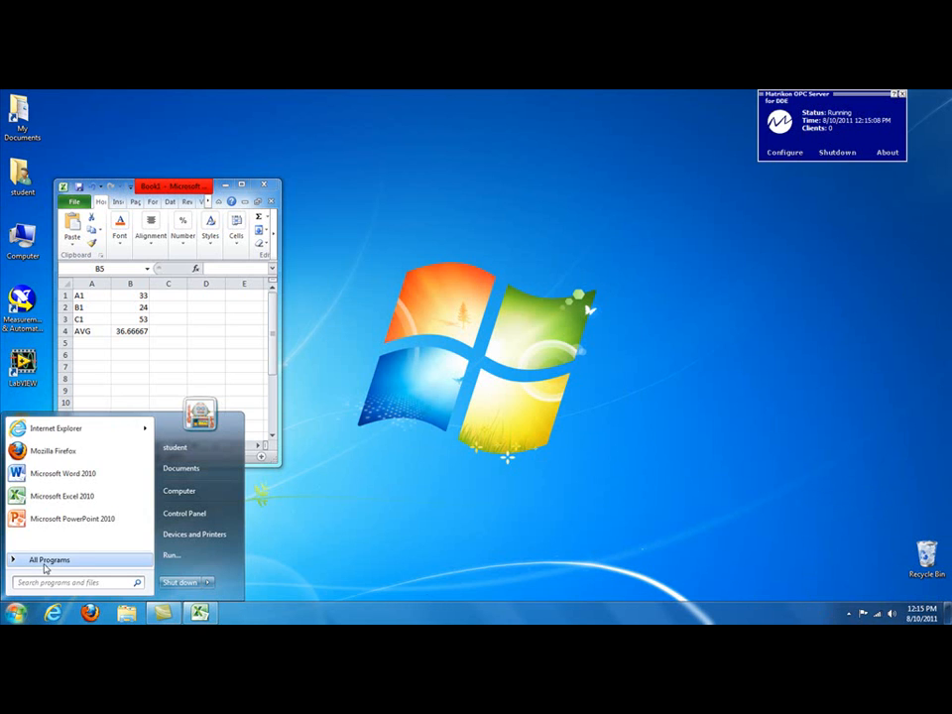
pyautogui.click(42, 567)
pyautogui.click(39, 491)
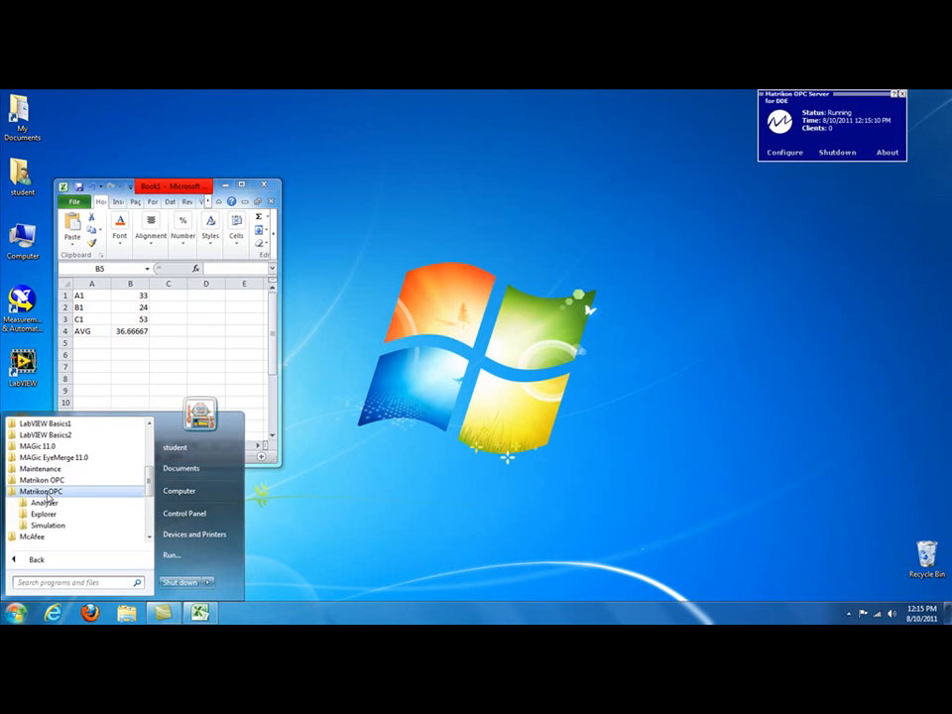
pyautogui.click(47, 513)
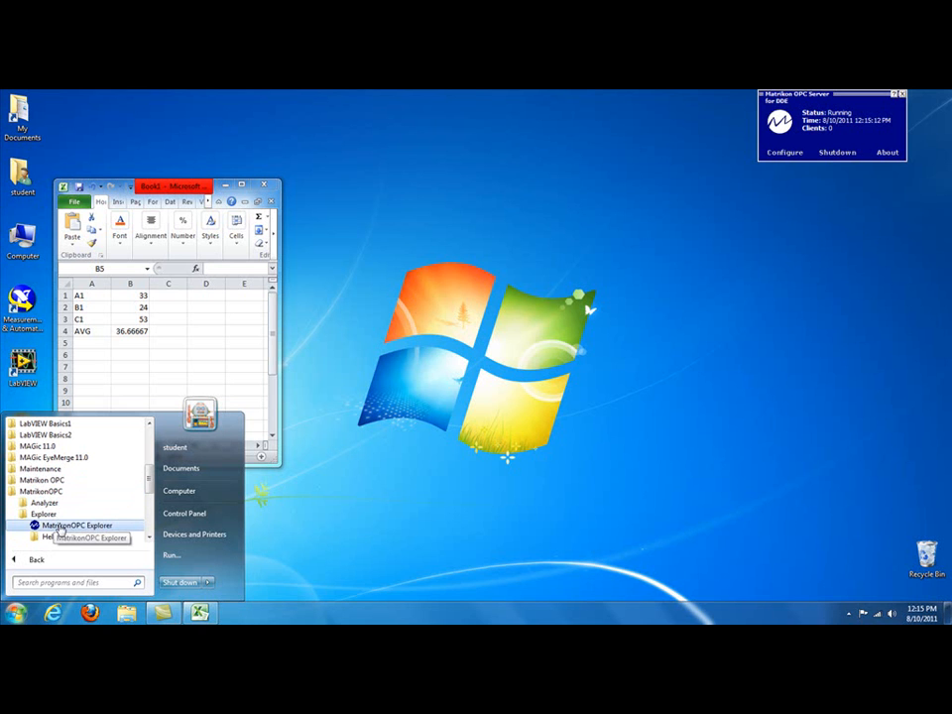
pyautogui.rightClick(61, 532)
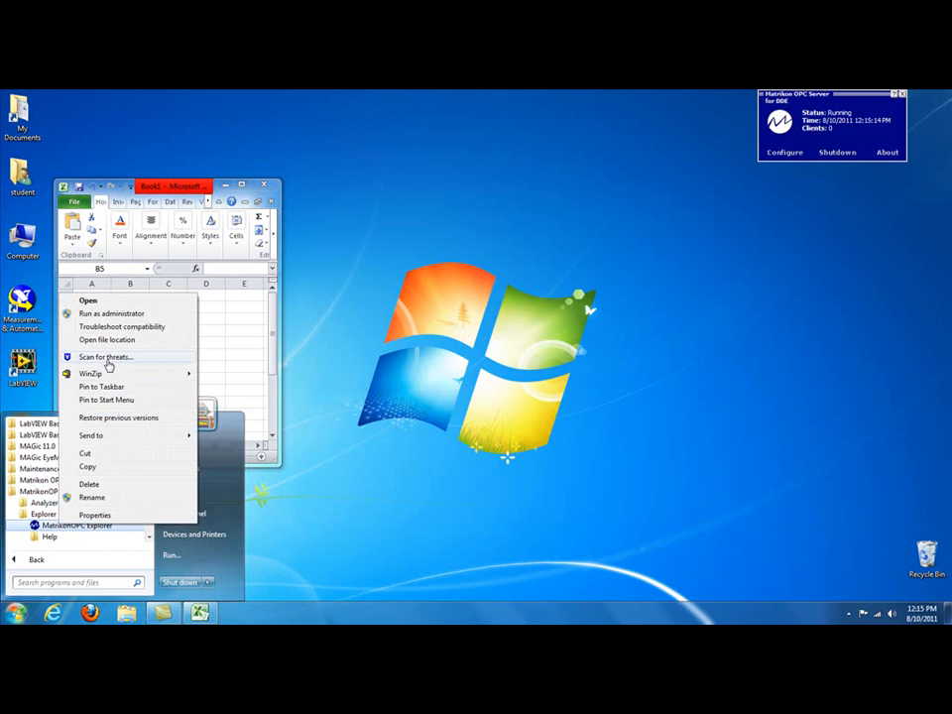
pyautogui.click(125, 315)
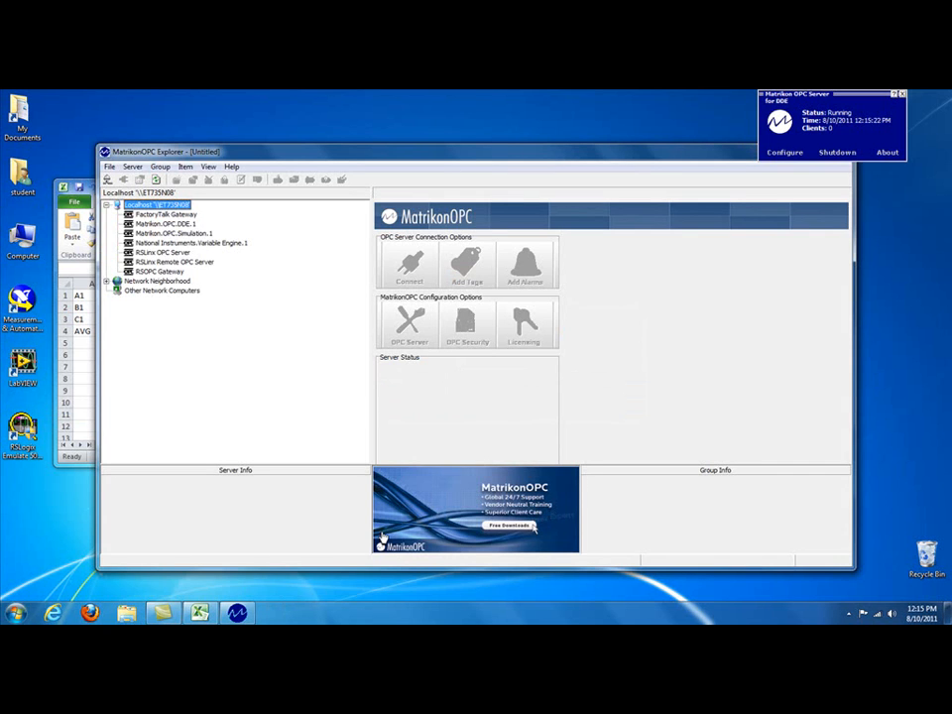
# Step: Connect to the Matrikon.OPC.DDE.1 server and begin adding tags to a group
pyautogui.click(164, 225)
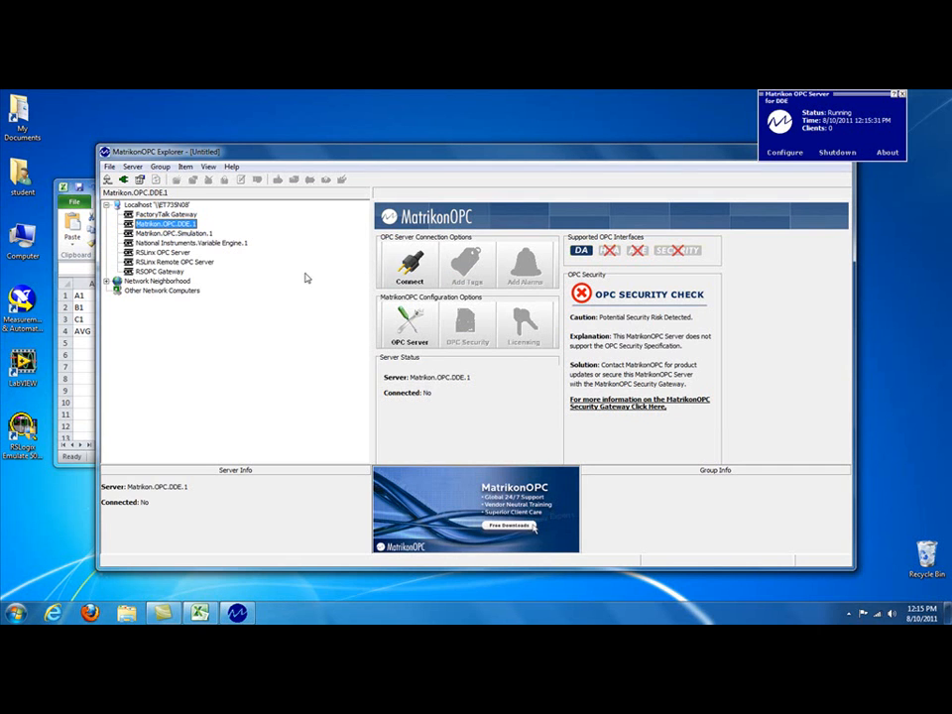
pyautogui.click(408, 270)
pyautogui.click(451, 272)
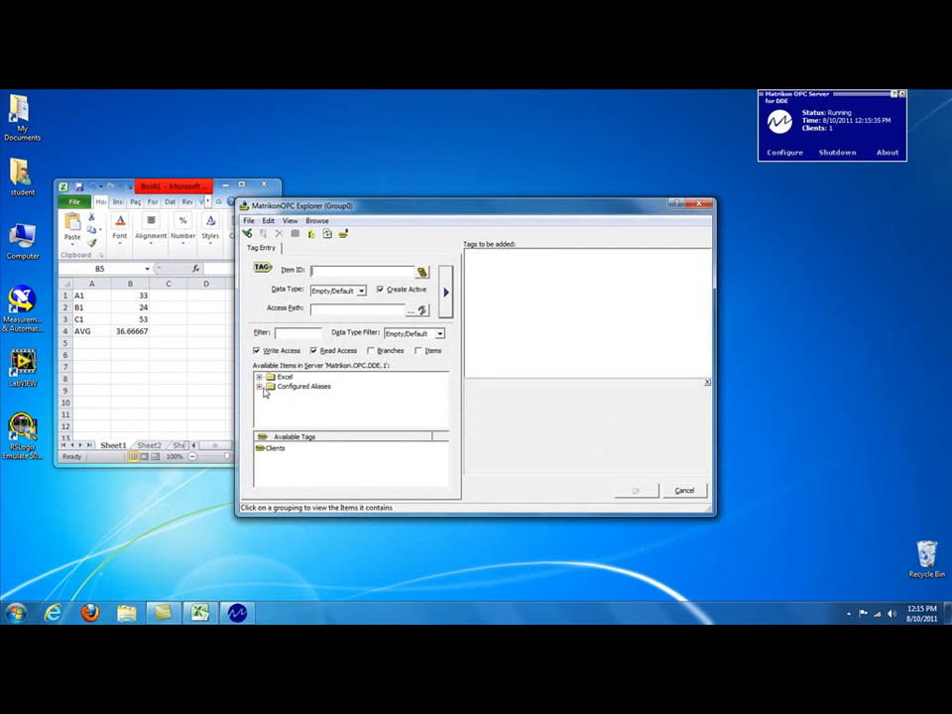
# Step: Queue the A1, AVG, B2 and C3 tags from the New Alias 1 group under Configured Aliases for adding
pyautogui.click(257, 387)
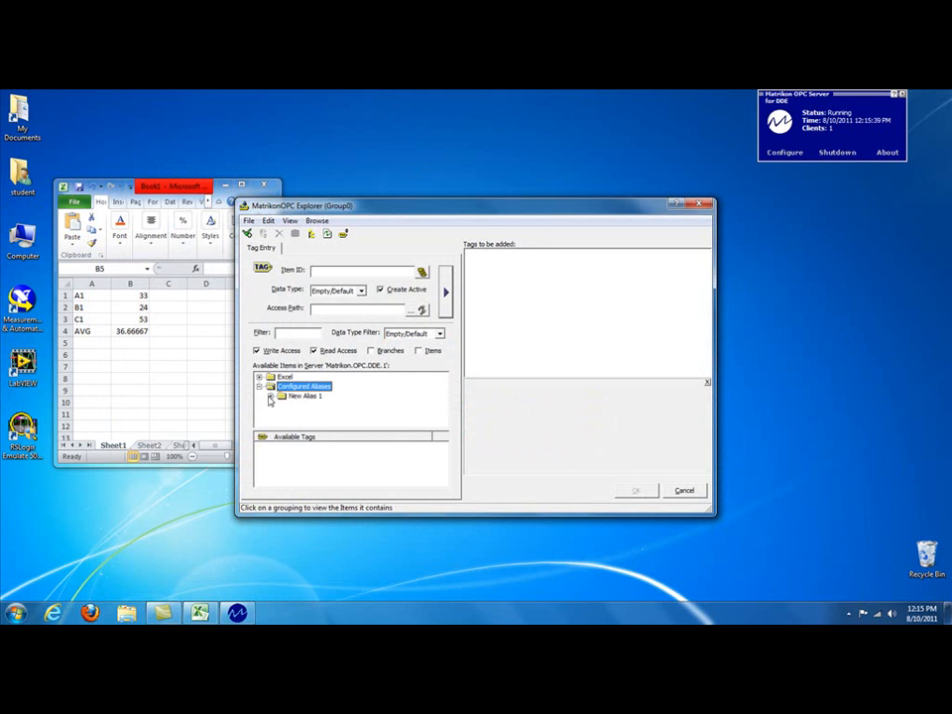
pyautogui.click(302, 395)
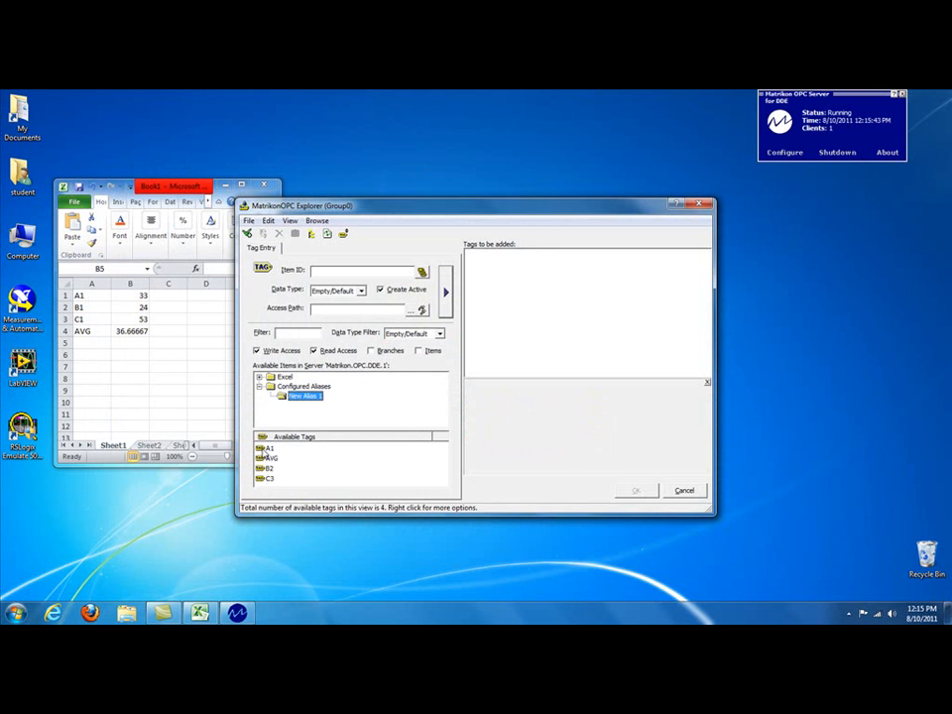
pyautogui.click(268, 448)
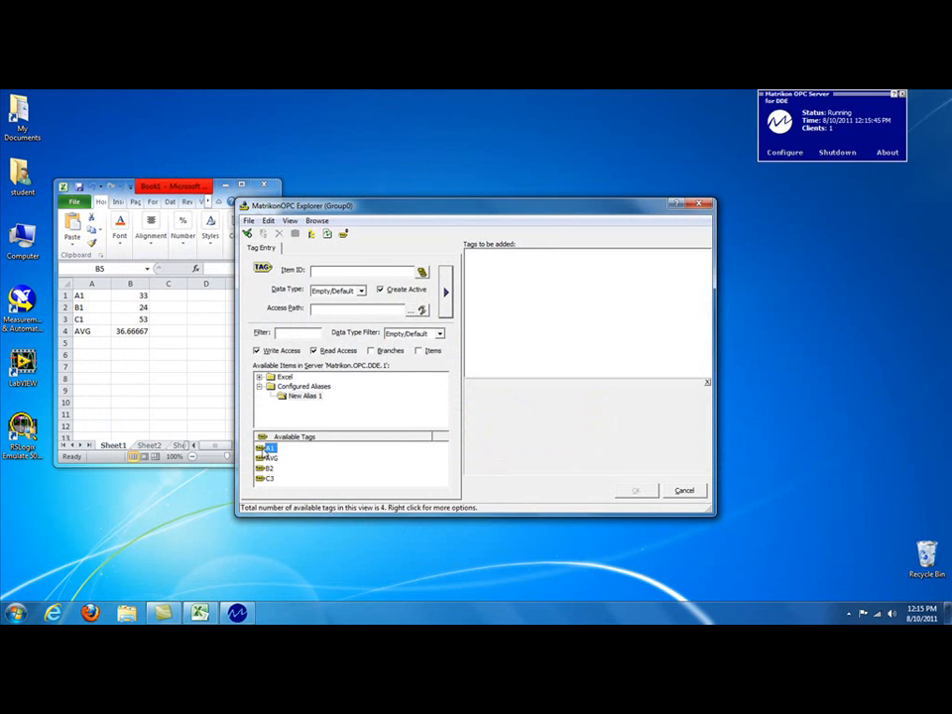
pyautogui.click(445, 294)
pyautogui.click(268, 458)
pyautogui.click(445, 294)
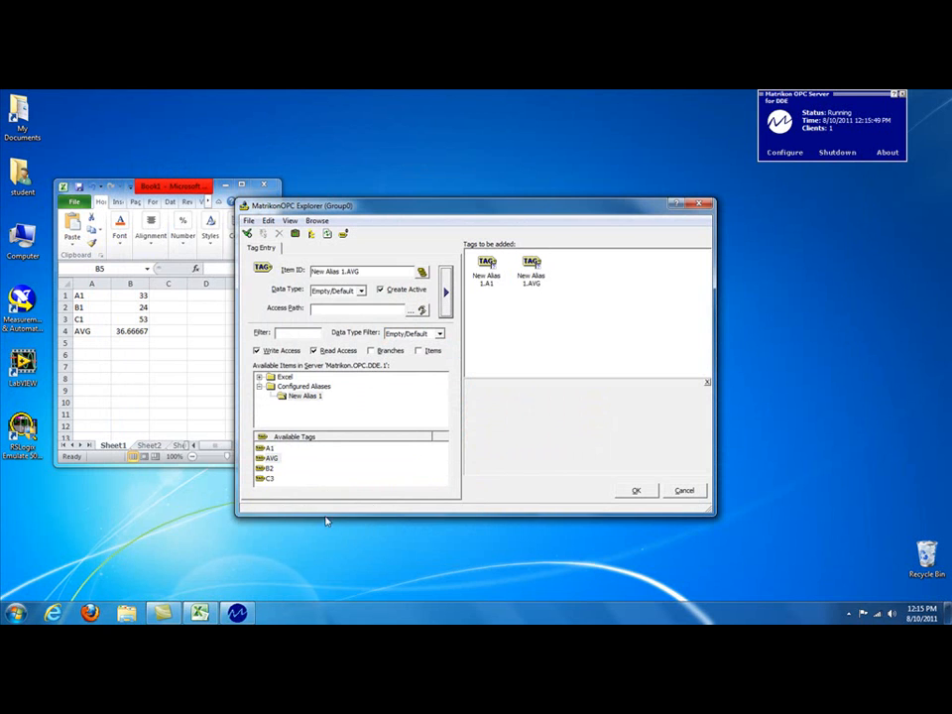
pyautogui.doubleClick(265, 468)
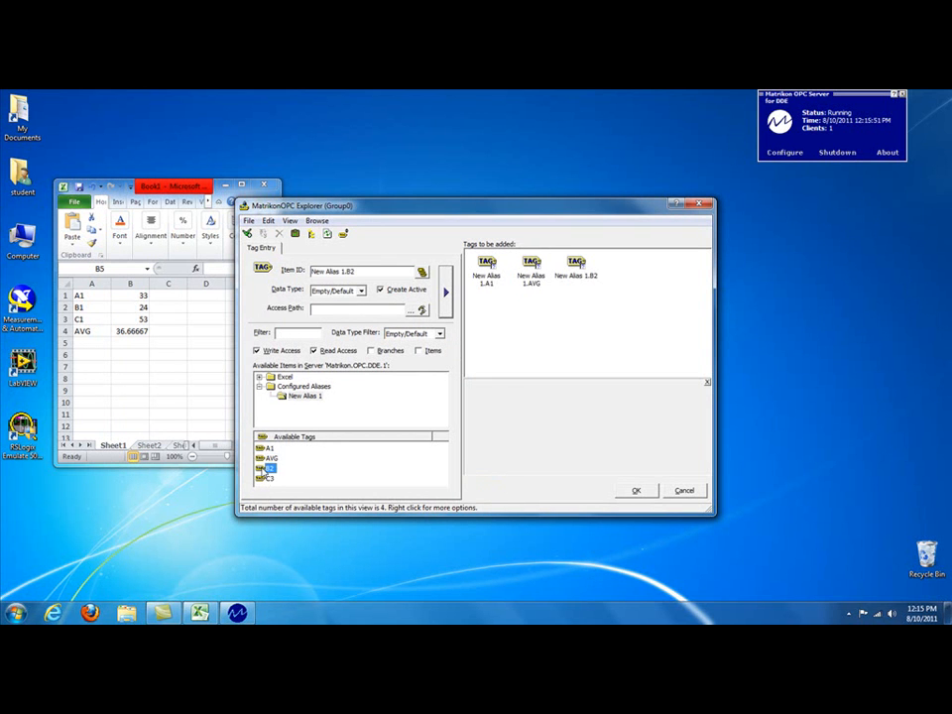
pyautogui.doubleClick(264, 480)
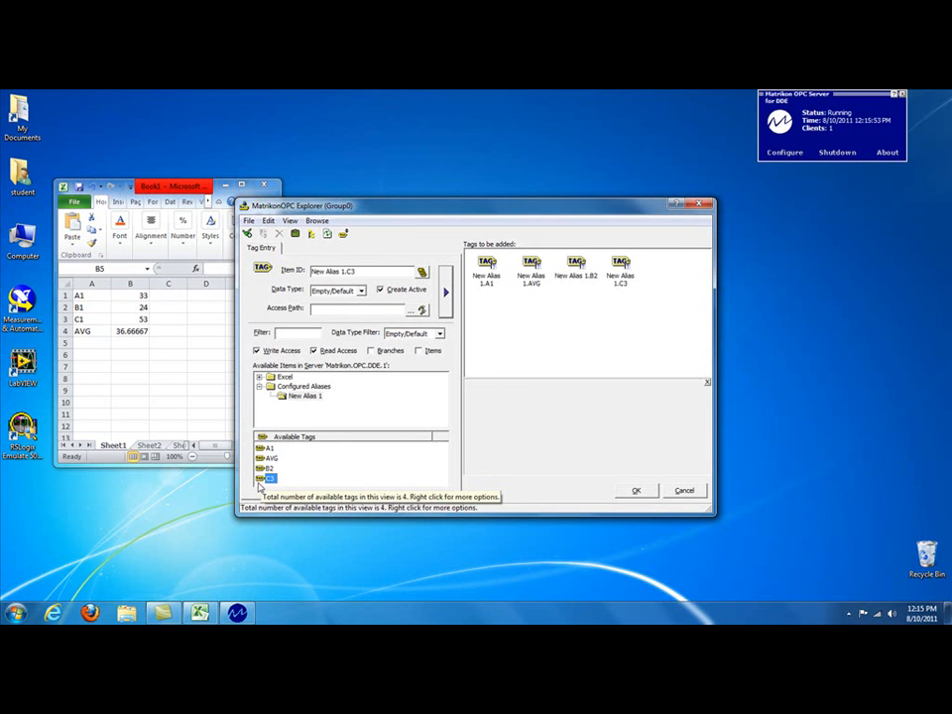
pyautogui.doubleClick(261, 482)
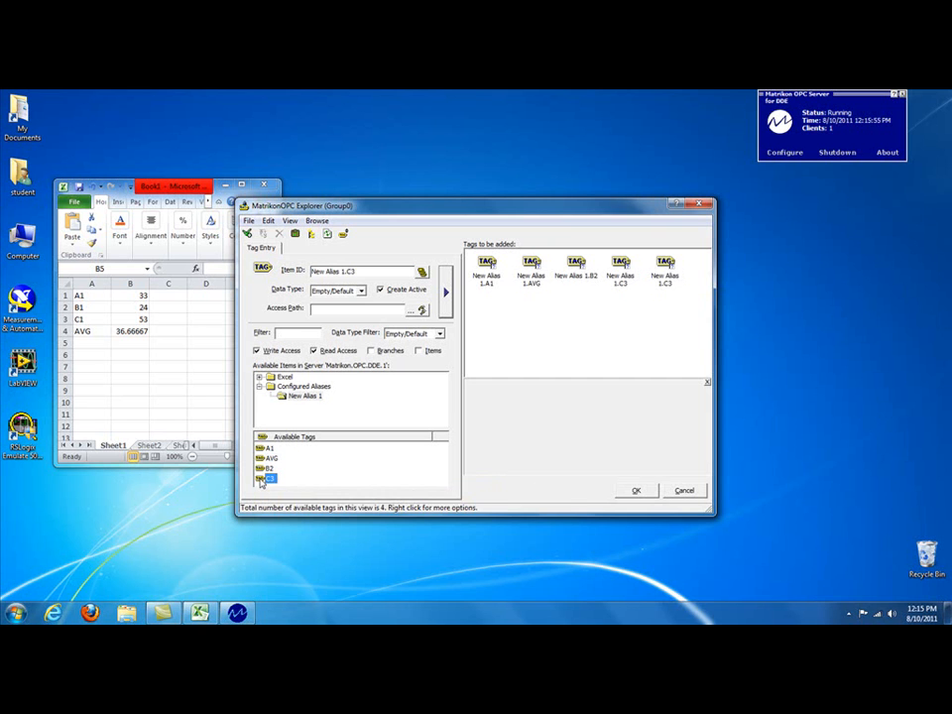
pyautogui.rightClick(664, 269)
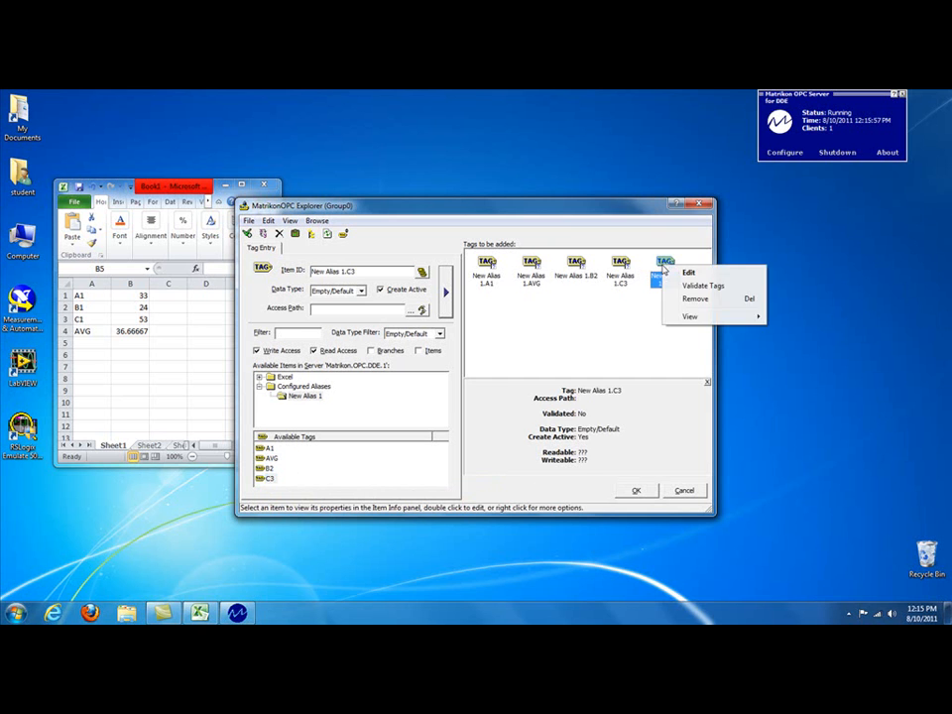
pyautogui.click(686, 298)
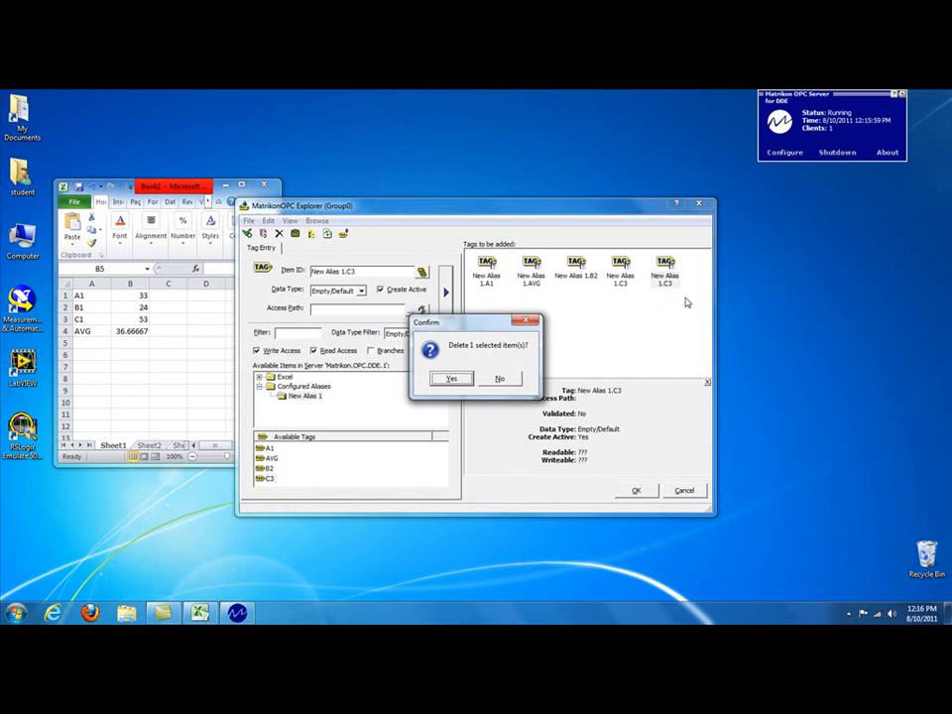
pyautogui.click(451, 378)
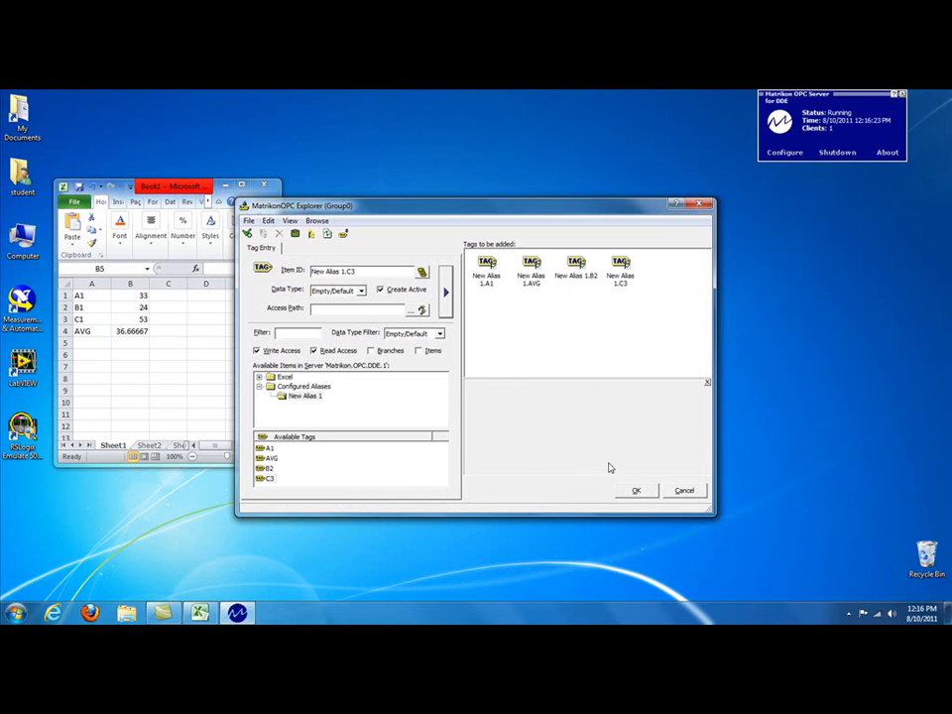
# Step: Add the queued tags to Group0, then narrow the Explorer window and place it beside the Excel workbook
pyautogui.click(637, 493)
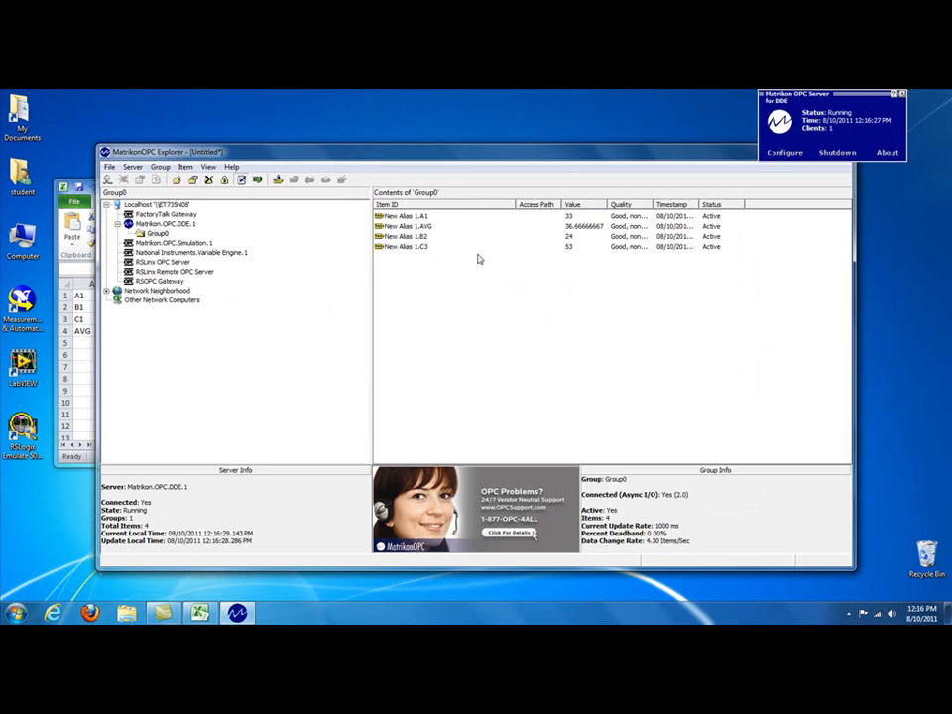
pyautogui.moveTo(607, 205); pyautogui.dragTo(621, 205)
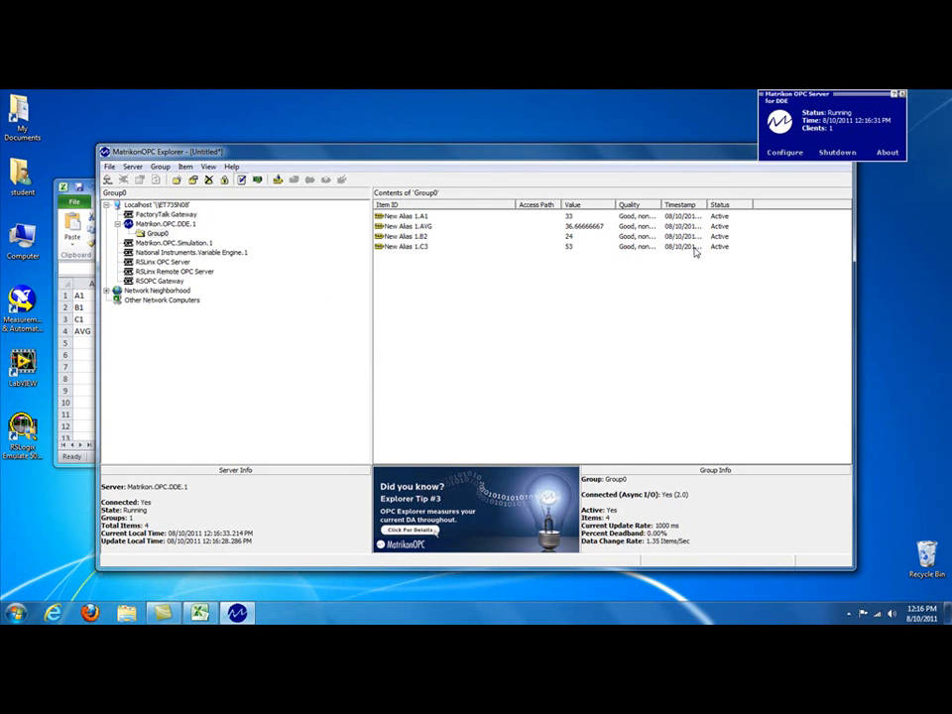
pyautogui.moveTo(566, 158); pyautogui.dragTo(638, 164)
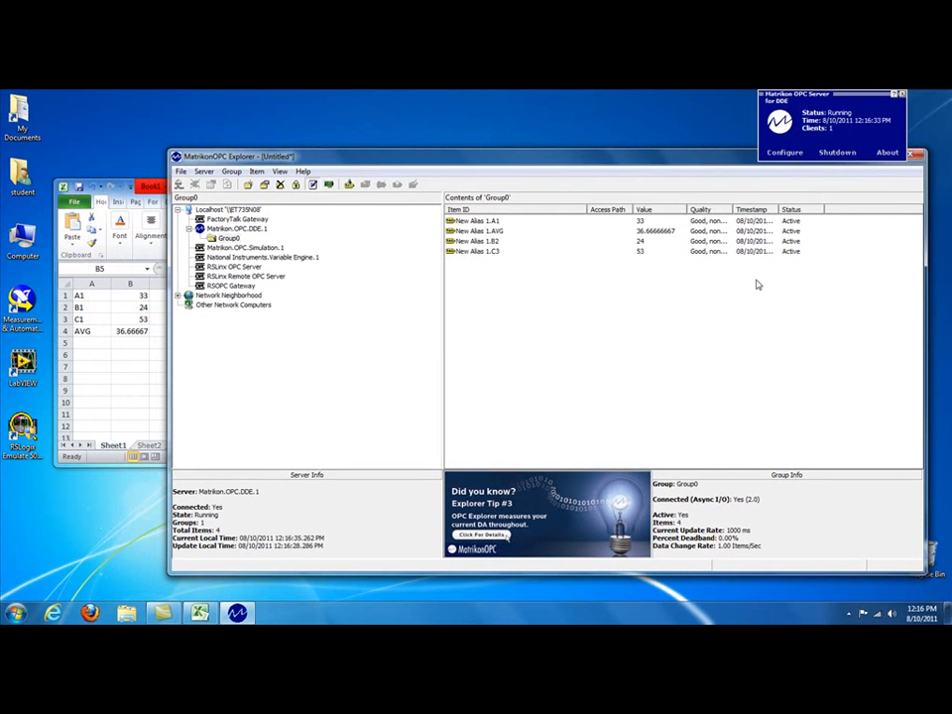
pyautogui.moveTo(587, 209); pyautogui.dragTo(529, 211)
pyautogui.moveTo(924, 322); pyautogui.dragTo(753, 334)
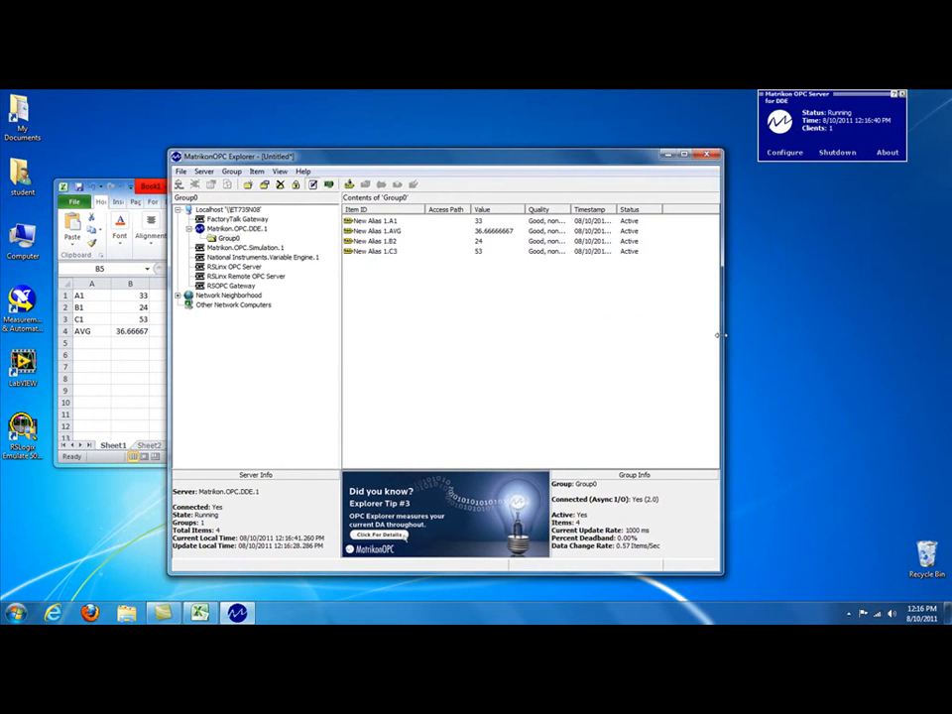
pyautogui.moveTo(516, 162); pyautogui.dragTo(661, 190)
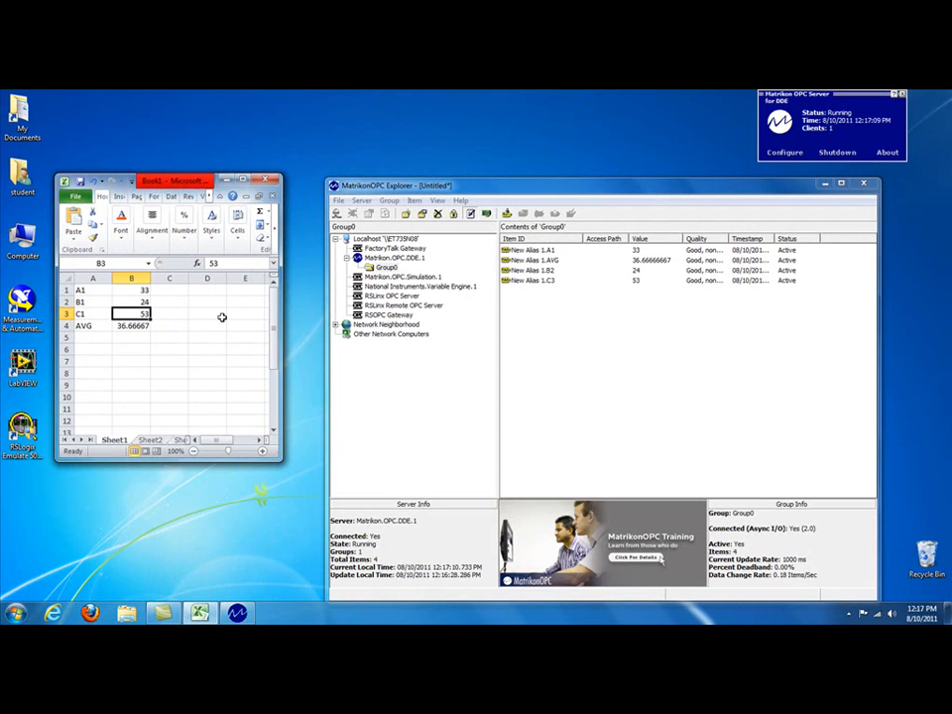
# Step: In the Excel workbook, set cell B2 to 37 and cell B1 to 10
pyautogui.click(143, 301)
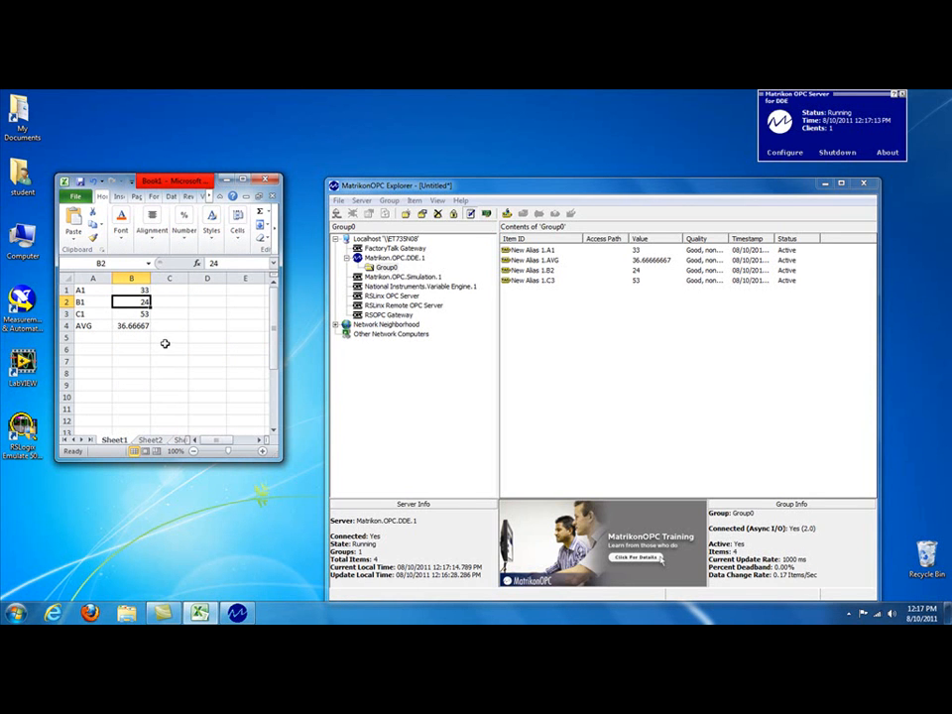
pyautogui.write('37')
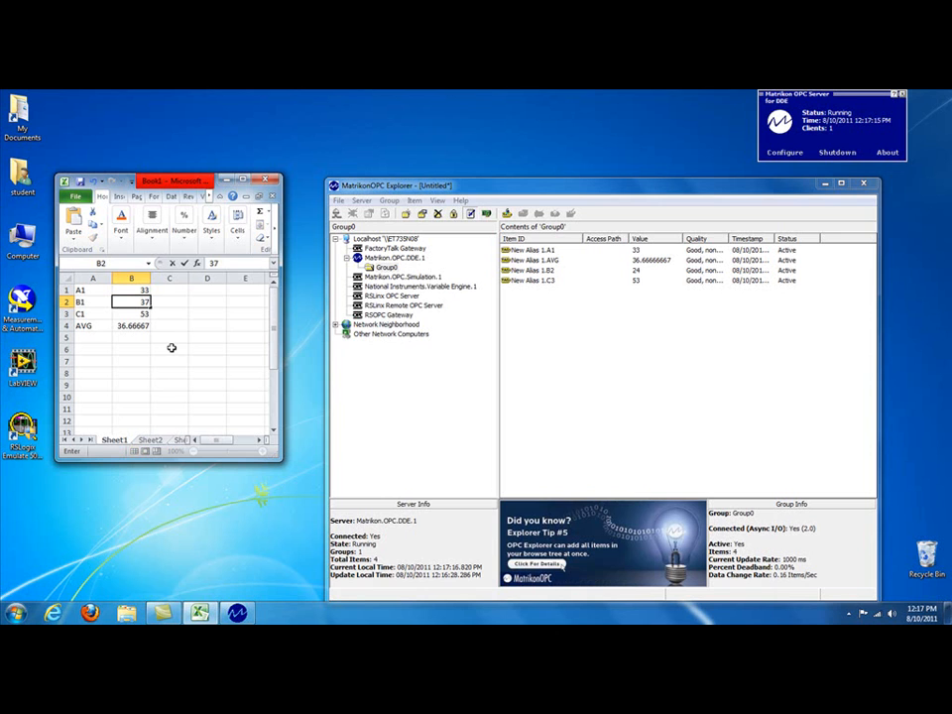
pyautogui.click(172, 348)
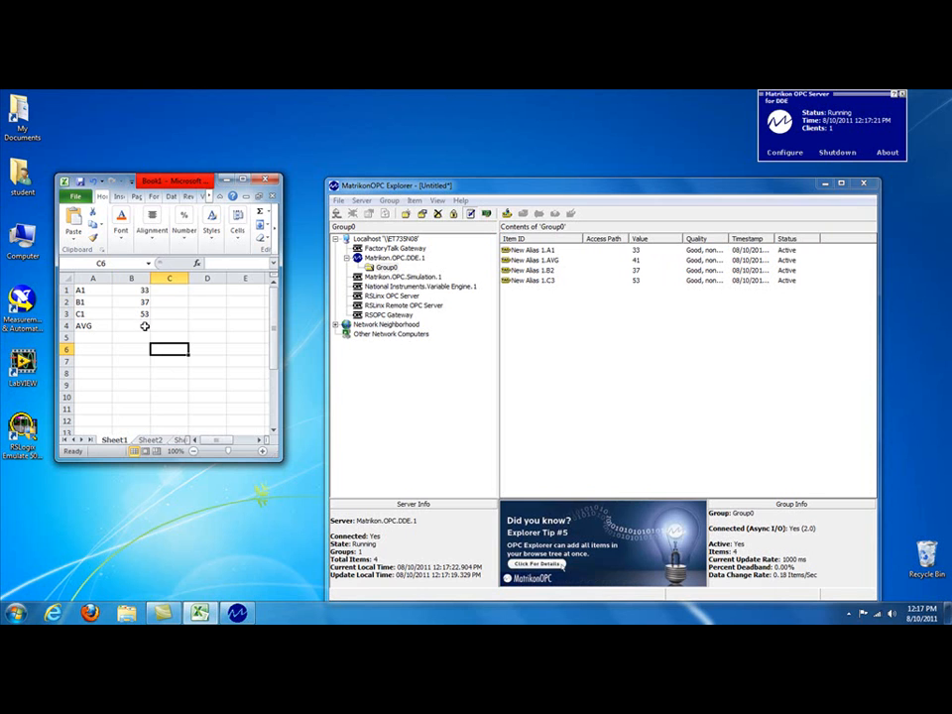
pyautogui.click(136, 290)
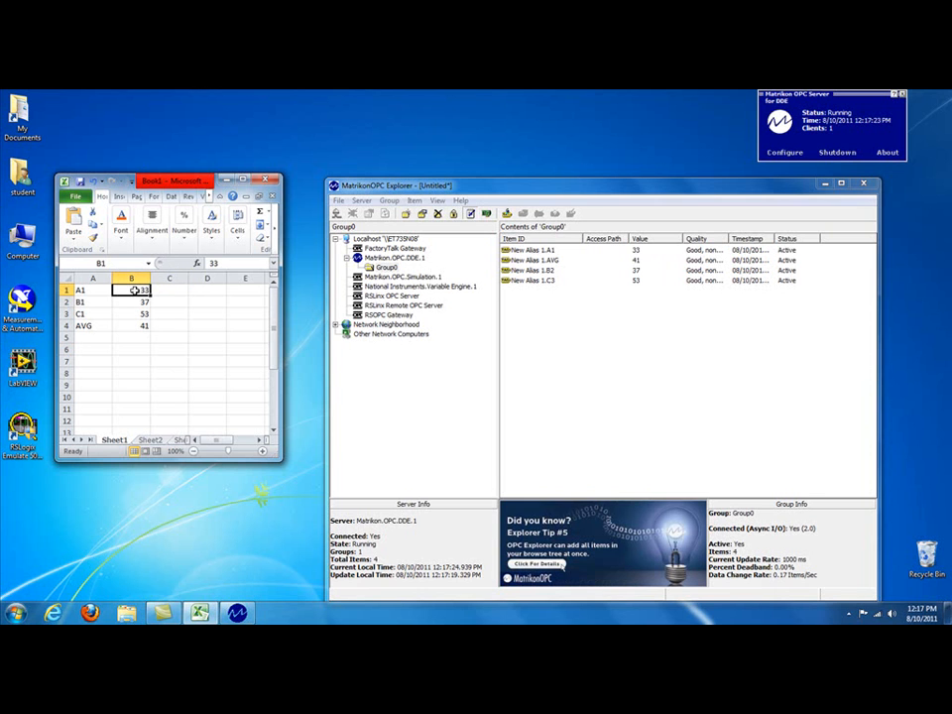
pyautogui.write('10')
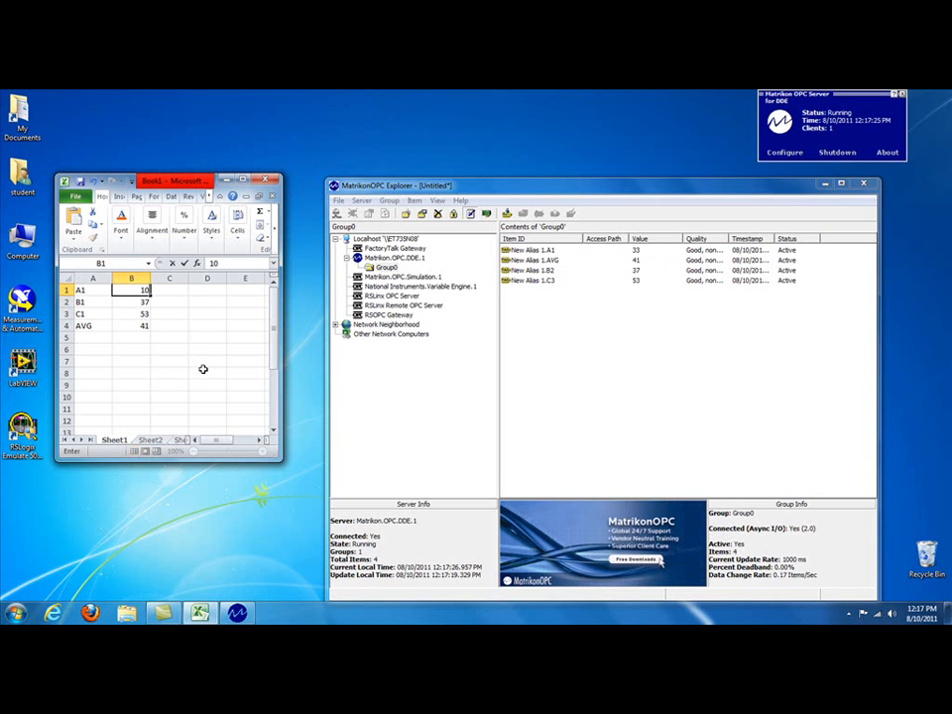
pyautogui.click(206, 369)
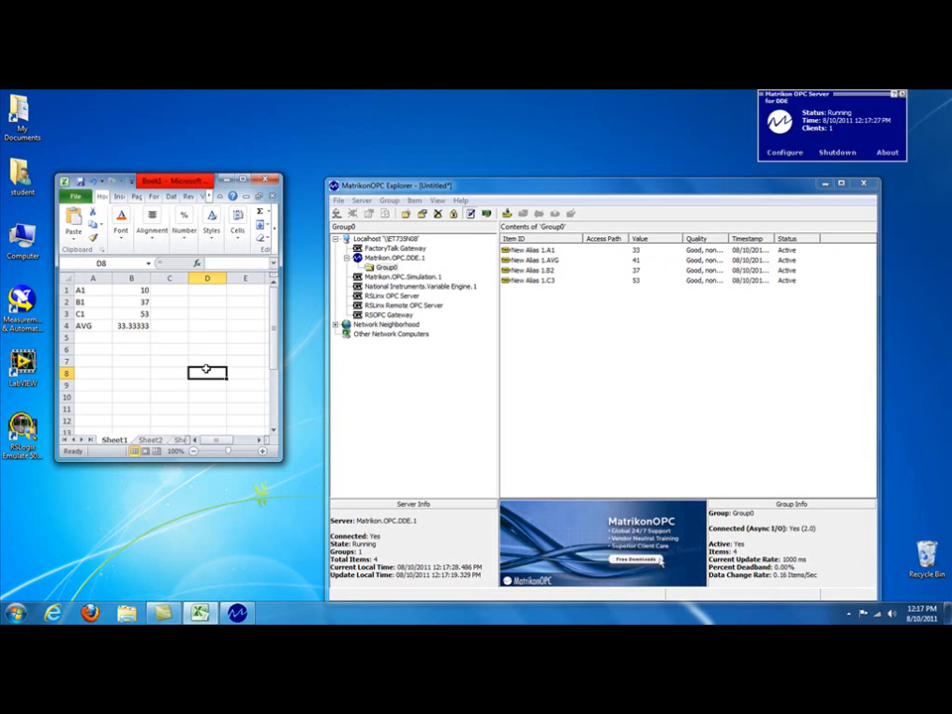
# Step: Format the average in cell B4 as a Number with 2 decimal places
pyautogui.click(131, 326)
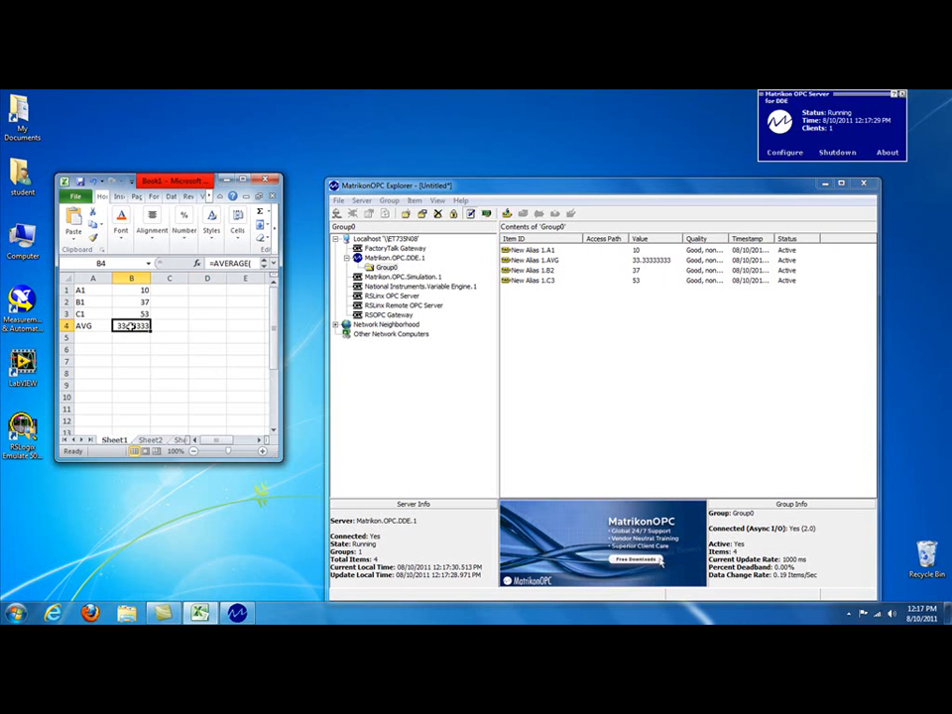
pyautogui.rightClick(131, 326)
pyautogui.click(173, 490)
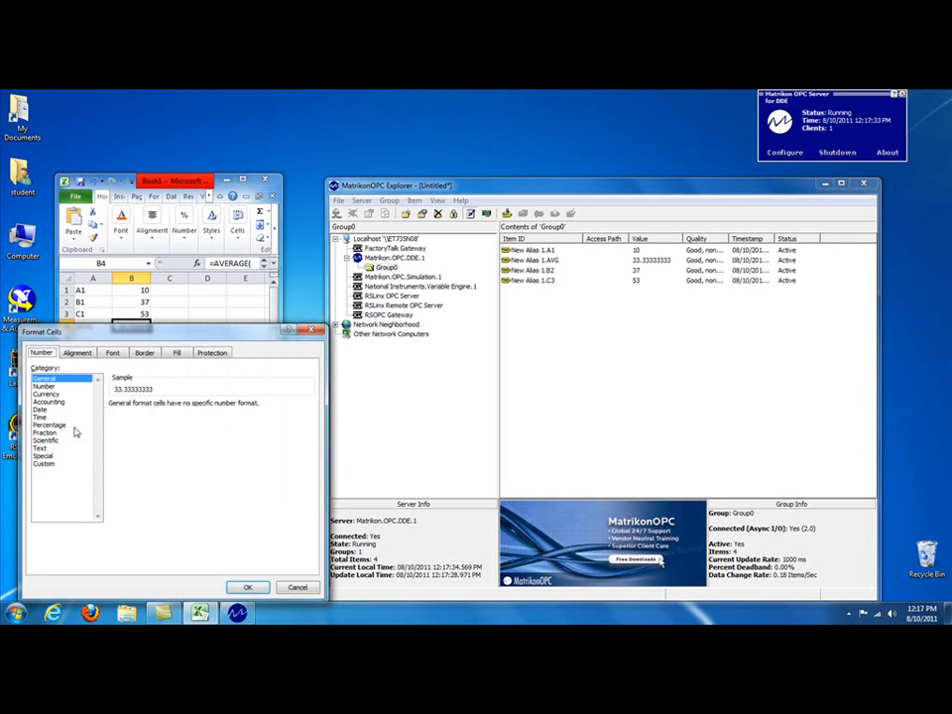
pyautogui.click(43, 386)
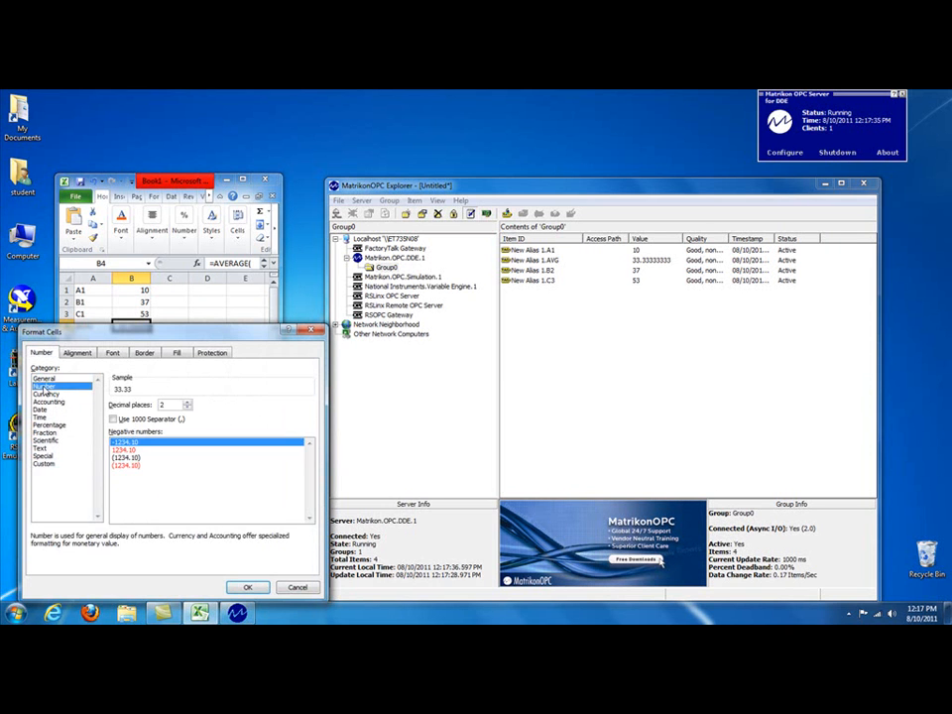
pyautogui.click(248, 588)
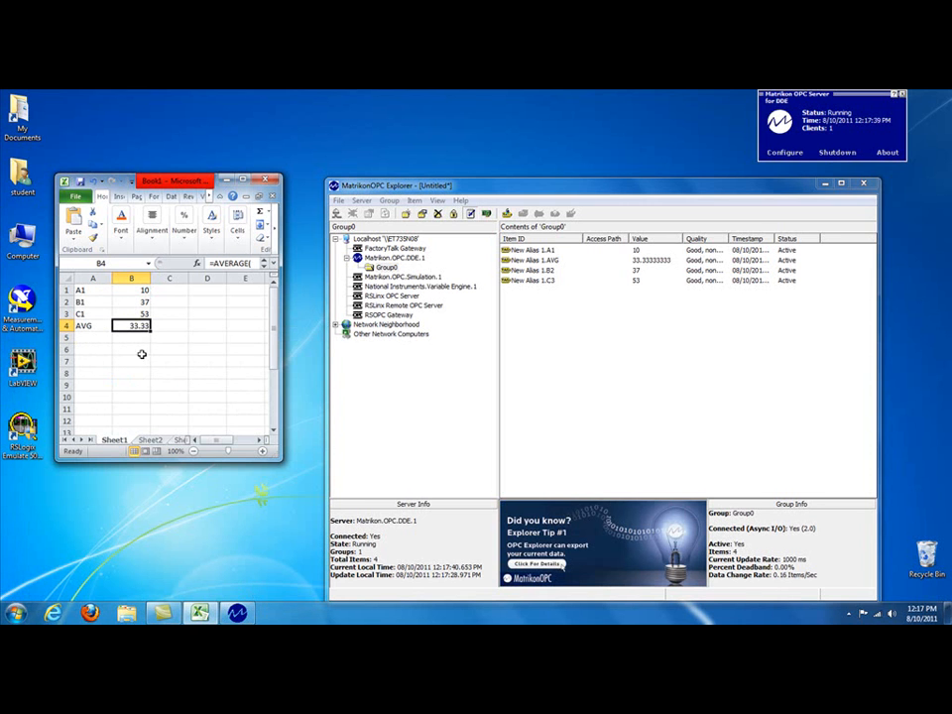